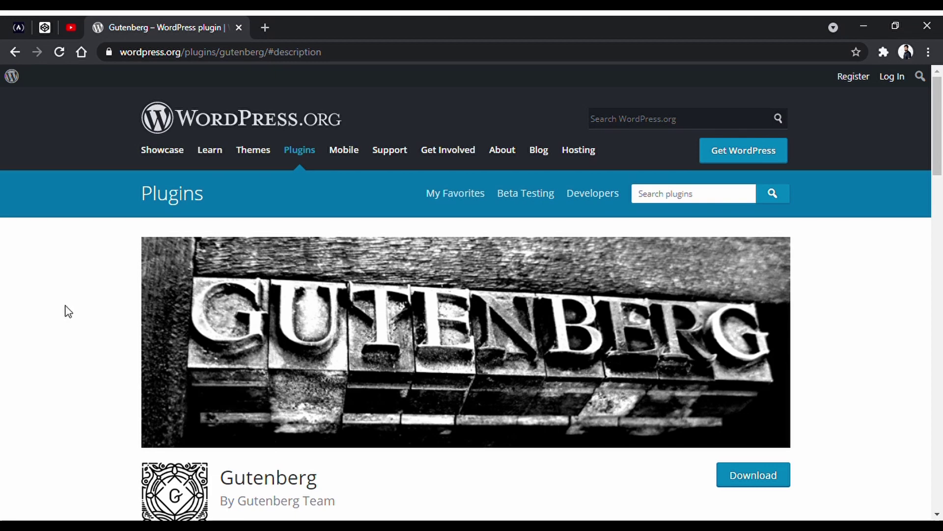
Step: Scroll down the Gutenberg plugin page a little past the banner
scroll(68, 311, "down", 2)
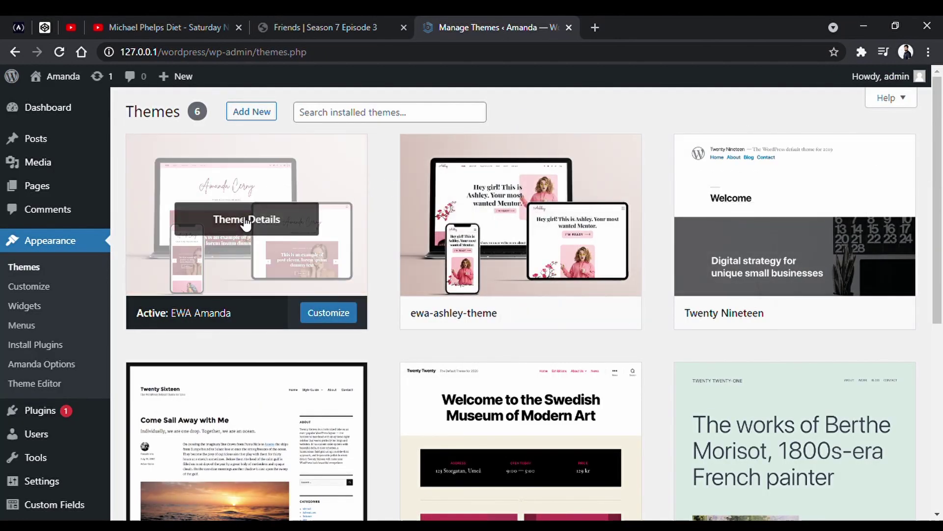
Step: Check the active EWA Amanda theme's details, then start a new page under Pages > Add New
left_click(246, 222)
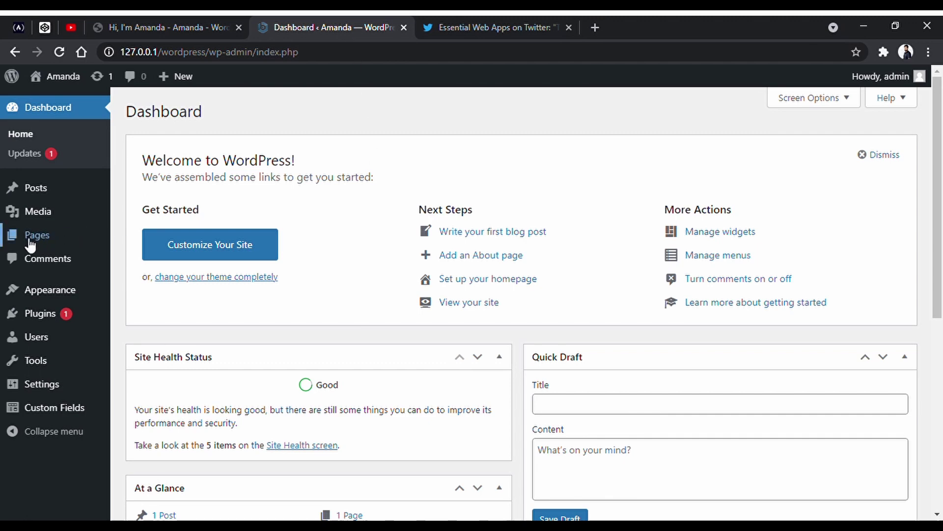
mouse_move(33, 245)
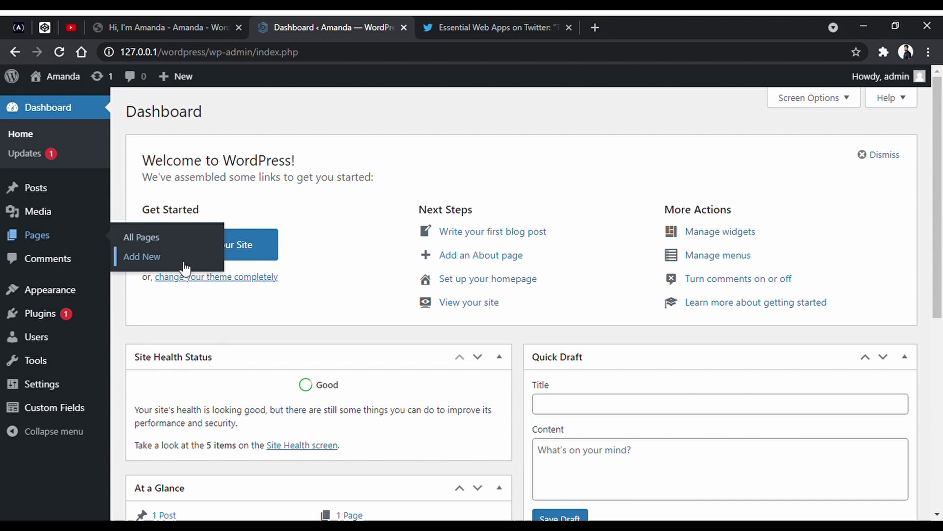
left_click(159, 261)
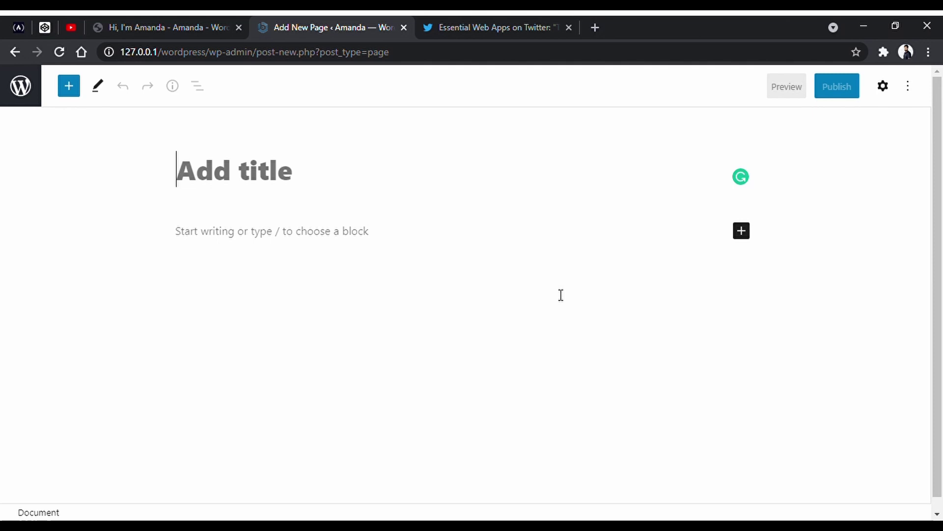
Step: Review the Page and Block tabs of the editor's settings sidebar
left_click(883, 86)
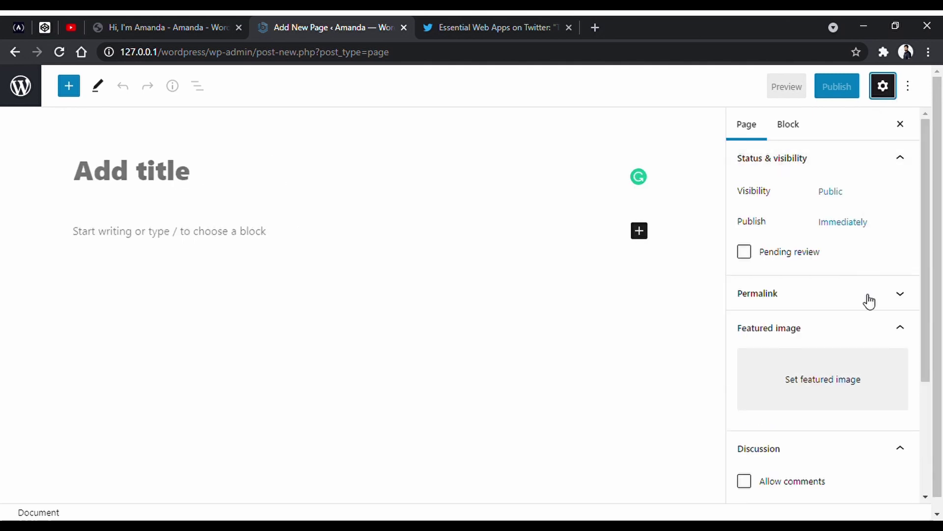
scroll(867, 344, "down", 3)
scroll(868, 399, "up", 3)
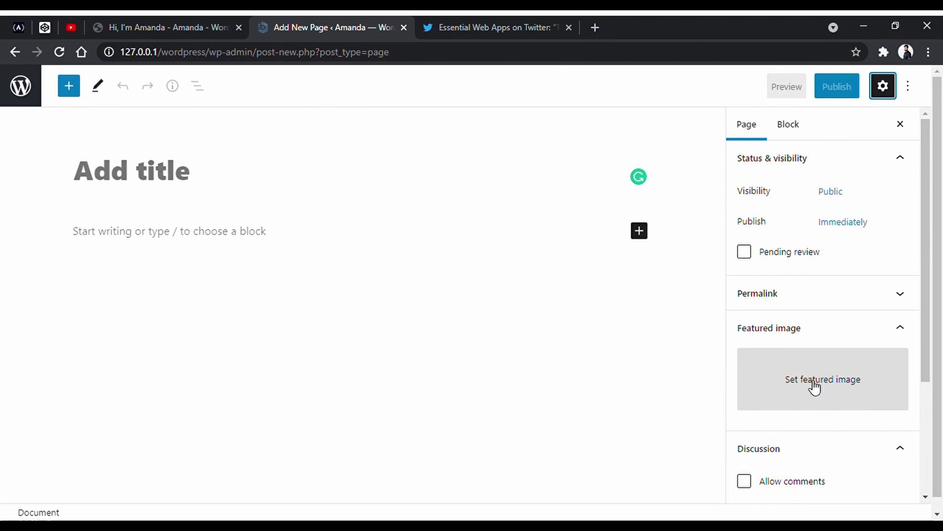
left_click(802, 125)
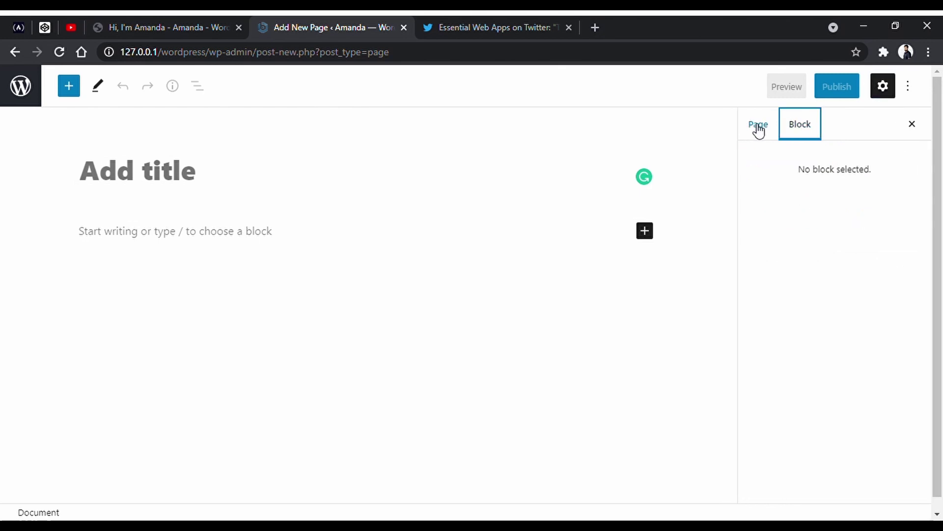
left_click(758, 126)
Step: Browse the full list of available blocks in the block inserter
left_click(68, 86)
scroll(205, 405, "down", 10)
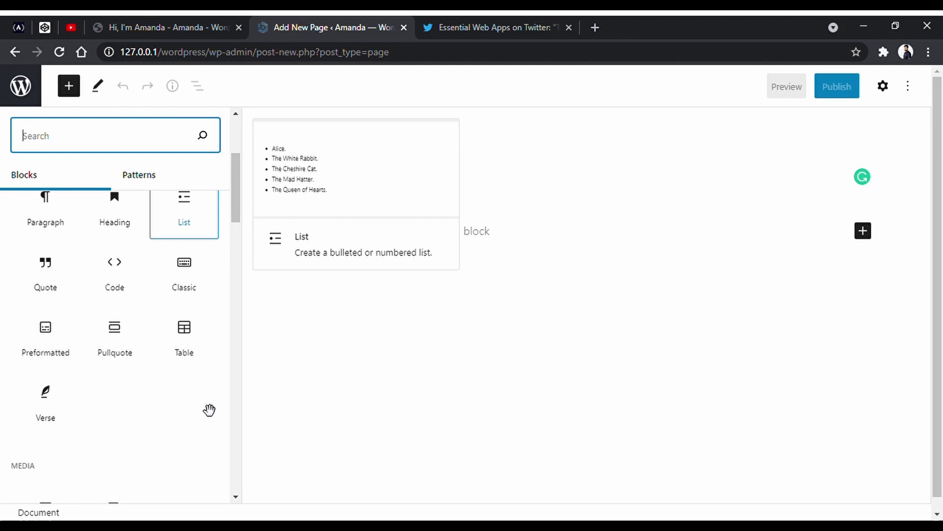
scroll(205, 445, "down", 18)
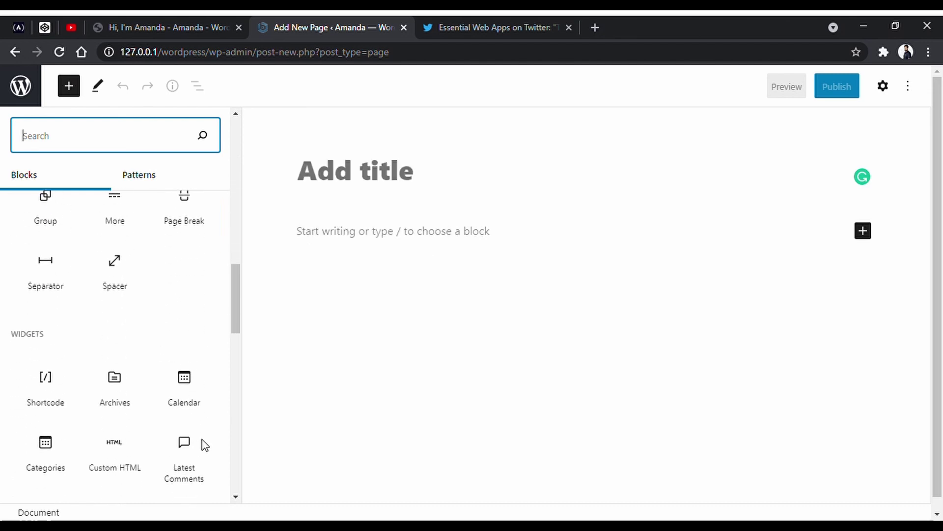
scroll(206, 438, "down", 3)
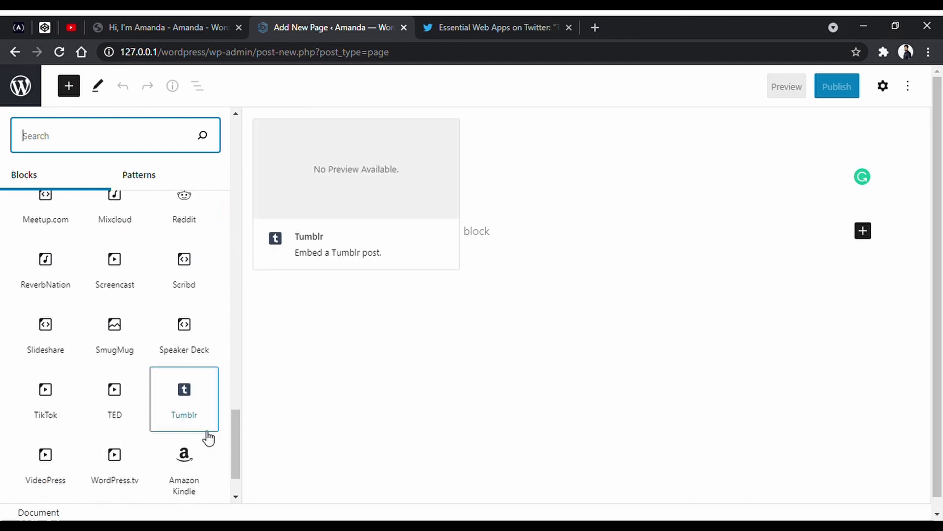
scroll(186, 486, "up", 20)
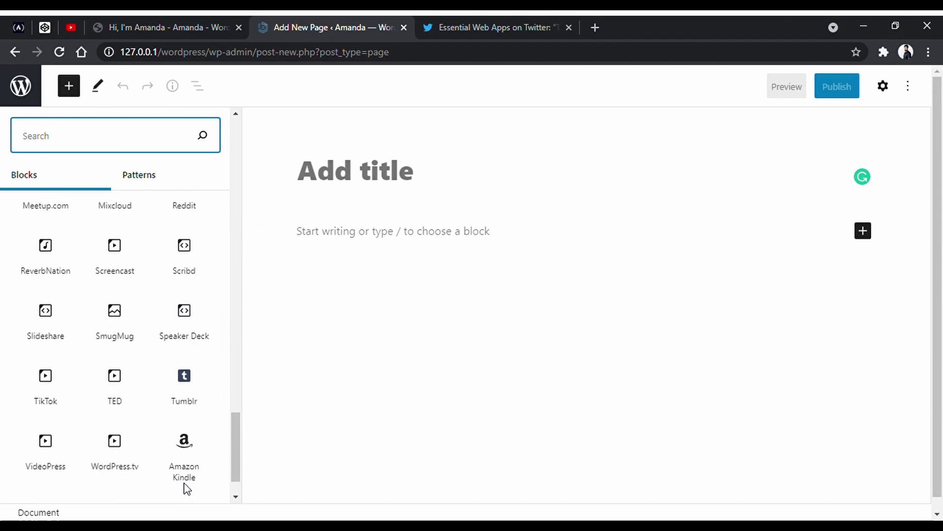
Step: Scroll the Amanda demo About page down to the footer and back up
left_click(220, 28)
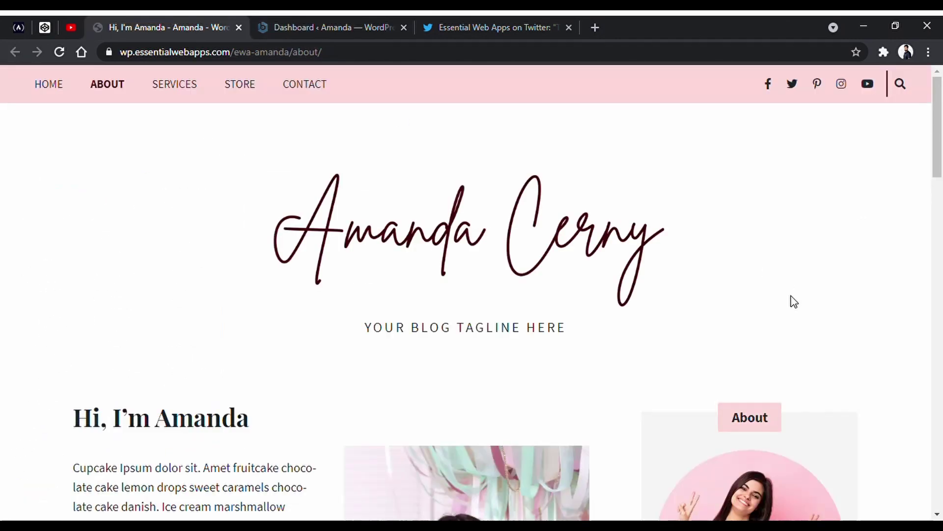
scroll(855, 375, "down", 4)
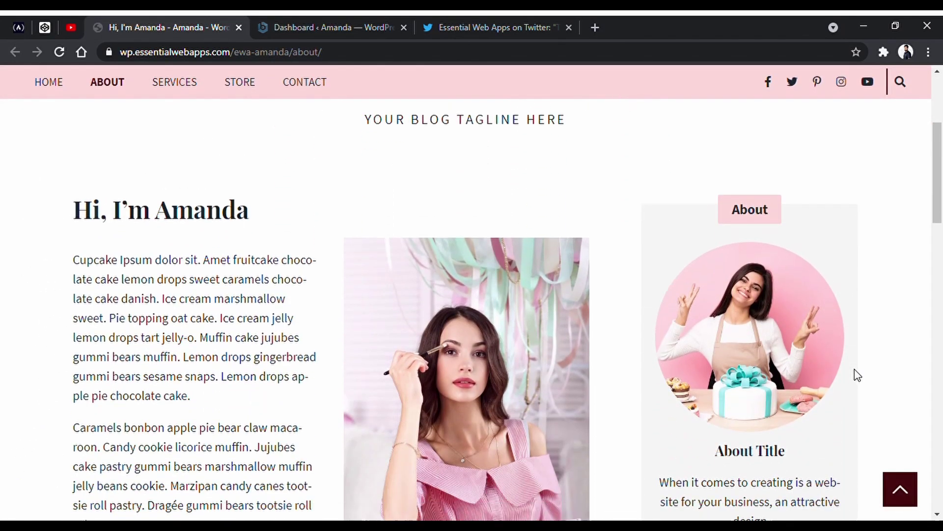
scroll(878, 370, "down", 7)
scroll(878, 365, "down", 16)
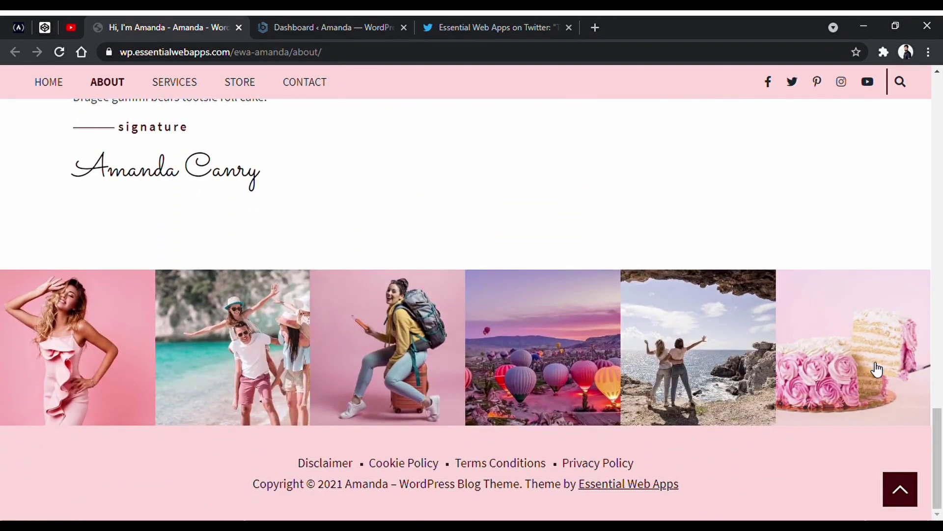
scroll(869, 369, "up", 14)
scroll(868, 371, "up", 8)
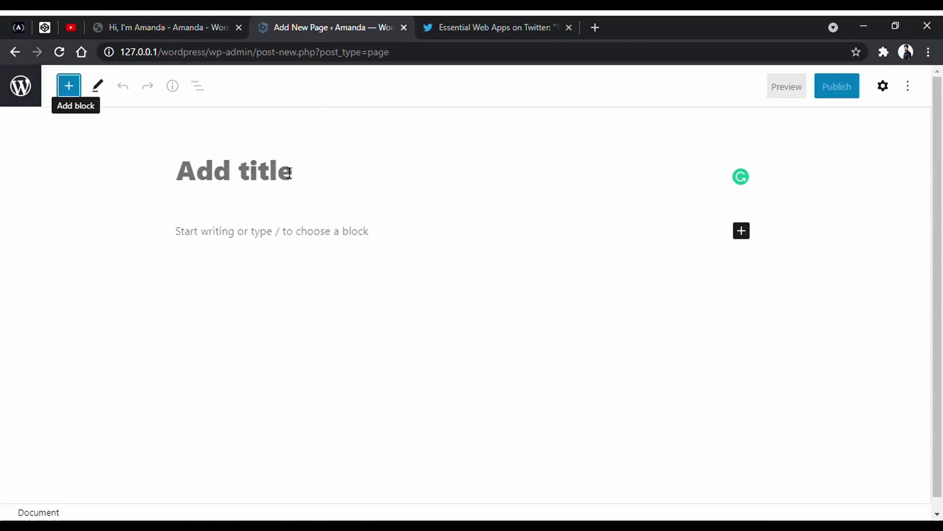
Step: Title the page 'Hi, I'm Amanda' and add 50/50 columns, nesting a 100 column on the left
left_click(302, 173)
type("Hi, I’m Amanda")
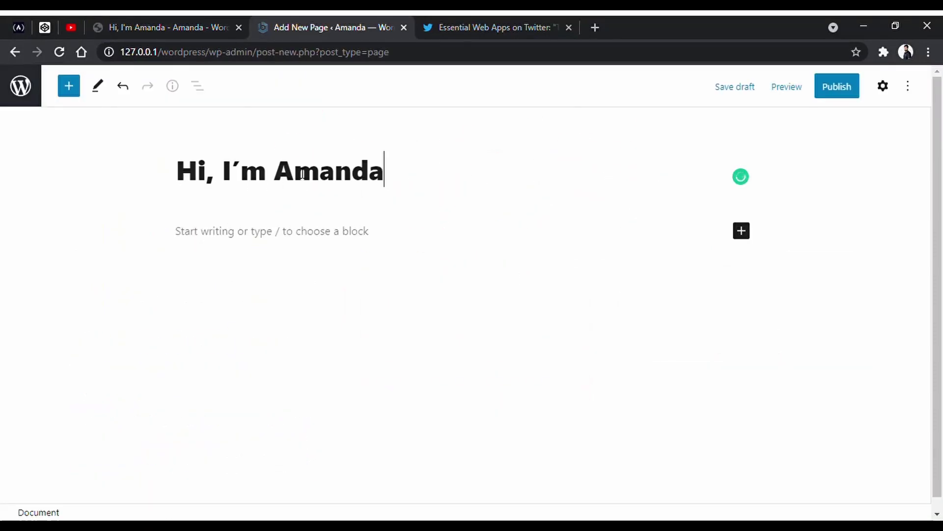
left_click(738, 232)
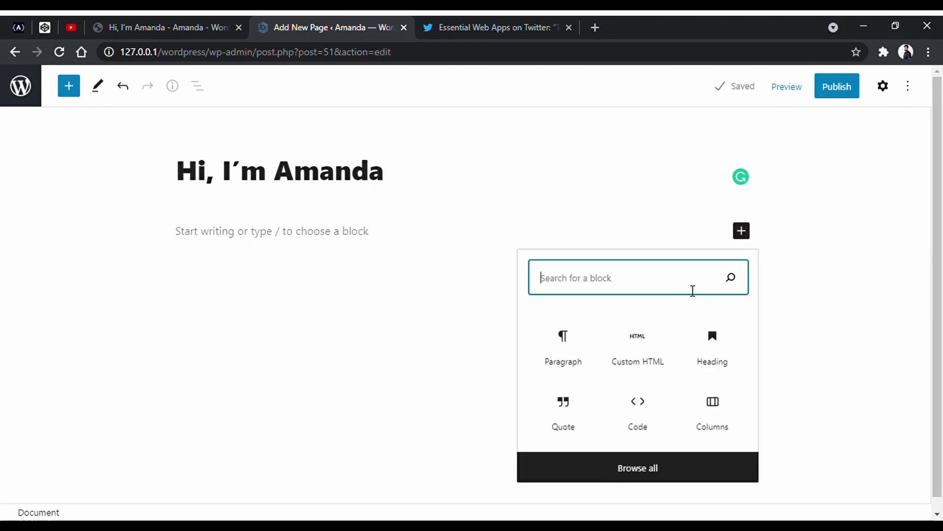
left_click(709, 430)
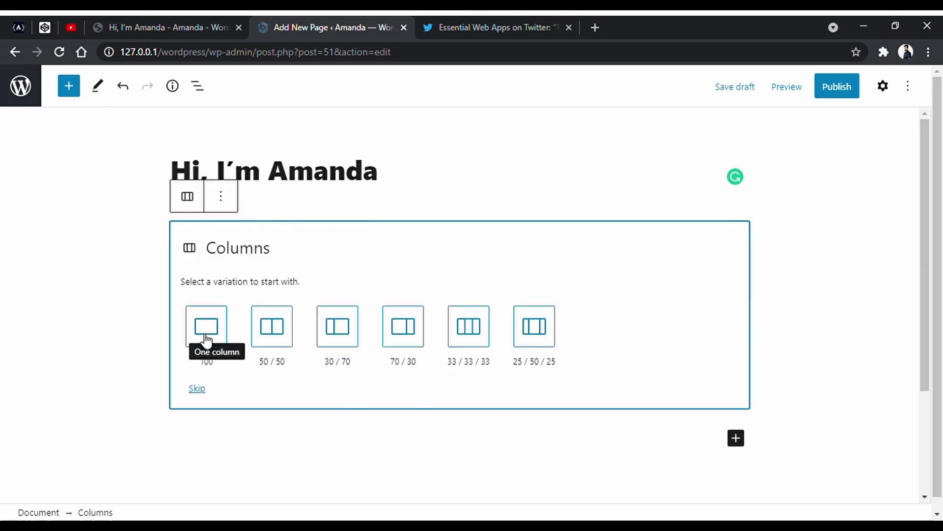
left_click(275, 343)
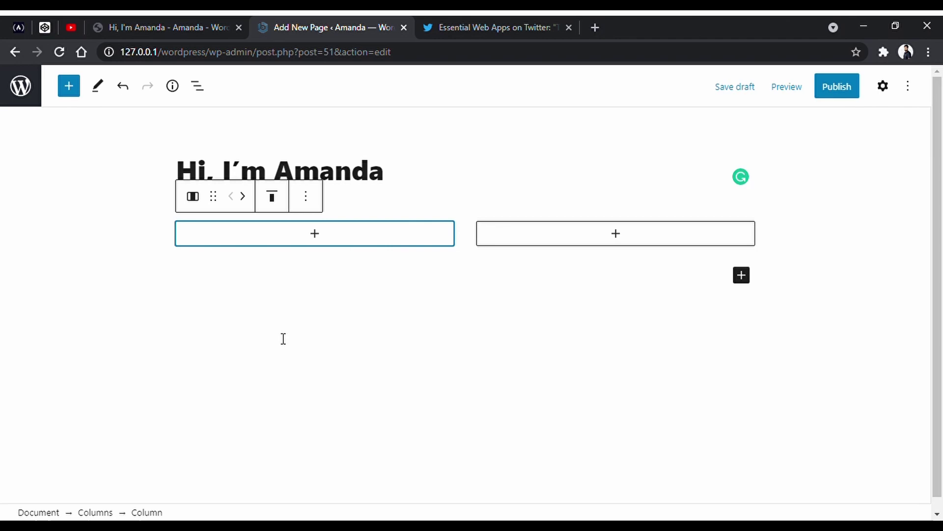
left_click(318, 240)
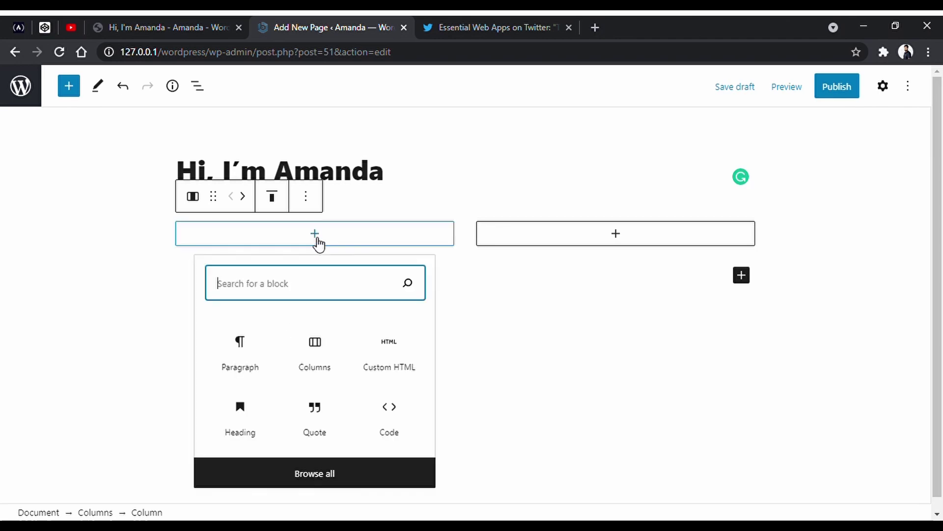
left_click(321, 351)
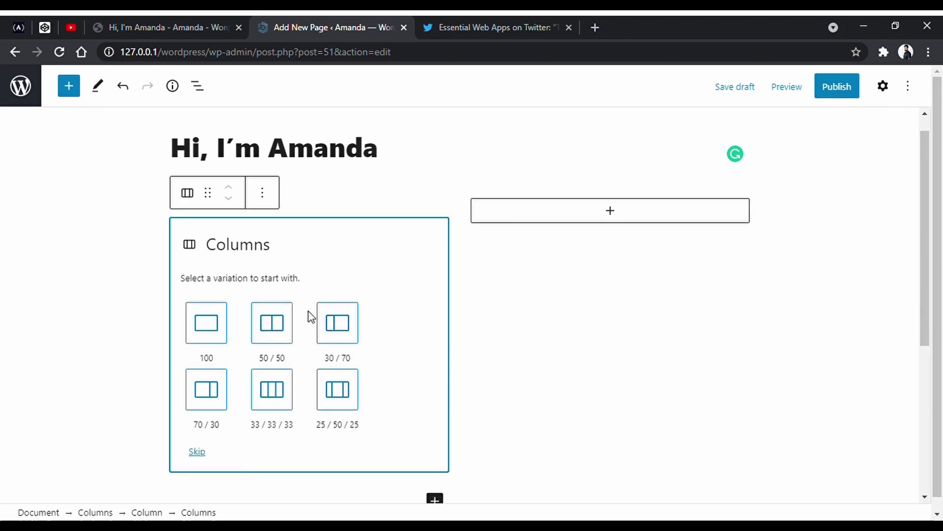
left_click(206, 333)
Step: Paste the Caramels bonbon filler paragraphs into the left column, undoing the last one
left_click(265, 261)
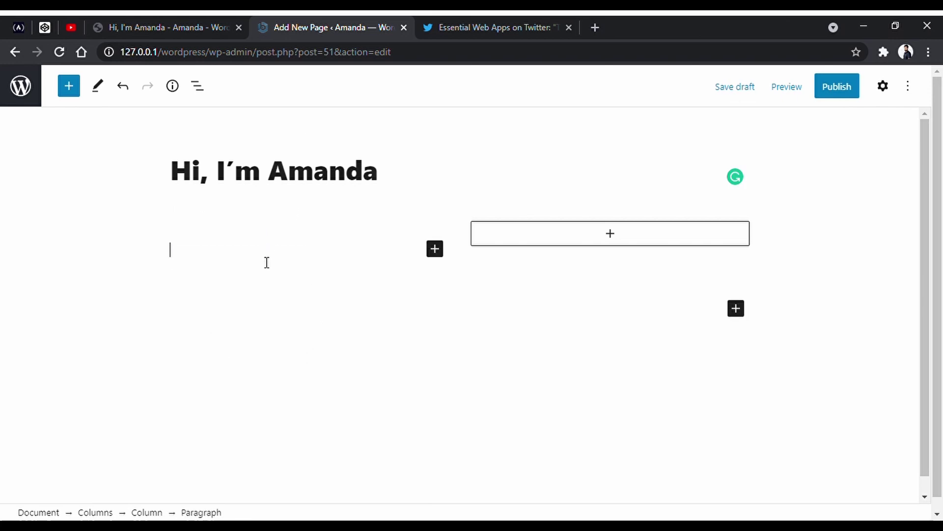
type("Caramels bonbon apple pie bear claw macaroon. Candy cookie licorice muffin. Jujubes cake pastry gummi bears marshmallow muffin jelly beans cookie. Marzipan candy canes tootsie roll pastry. Dragée gummi bears tootsie roll cake.  Caramels bonbon apple pie bear claw macaroon. Candy cookie licorice muffin. Jujubes cake pastry gummi bears marshmallow muffin jelly beans cookie. Marzipan candy canes tootsie roll pastry. Dragée gummi bears tootsie roll cake.")
type("Caramels bonbon apple pie bear claw macaroon. Candy cookie licorice muffin. Jujubes cake pastry gummi bears marshmallow muffin jelly beans cookie. Marzipan candy canes tootsie roll pastry. Dragée gummi bears tootsie roll cake.")
key("ctrl+z")
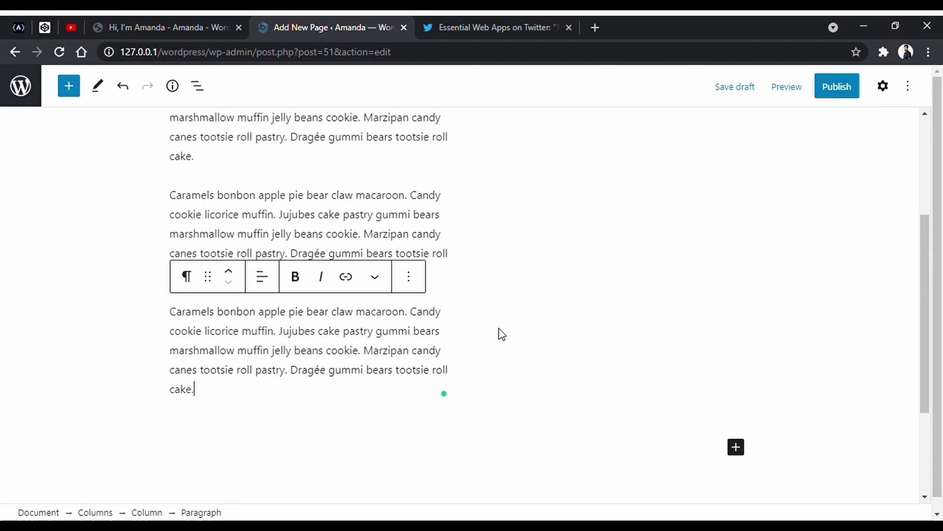
scroll(499, 332, "up", 5)
scroll(611, 170, "down", 1)
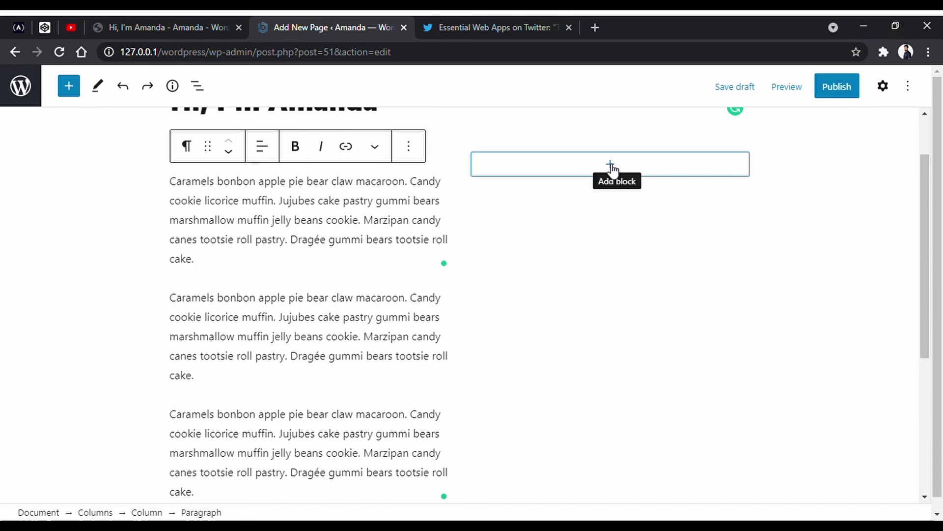
Step: Insert an Image block in the right column and upload the portrait photo
left_click(610, 167)
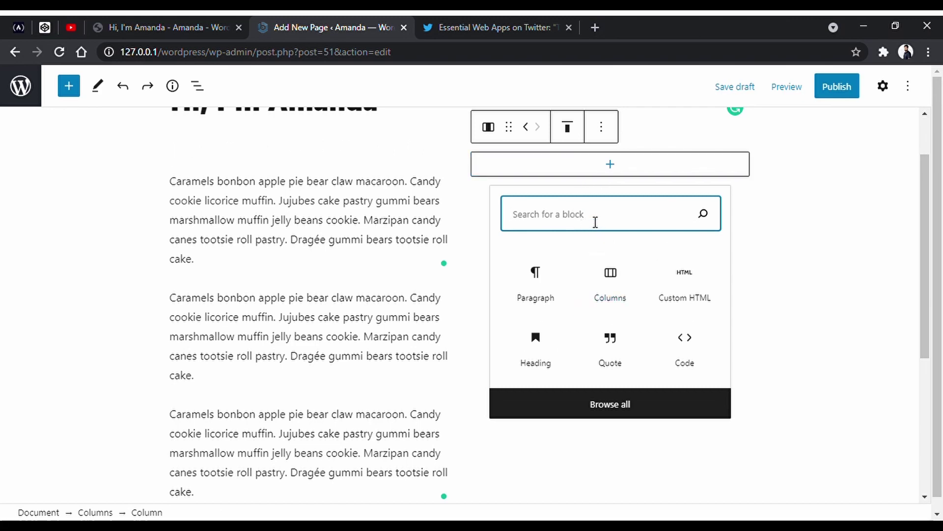
type("imag")
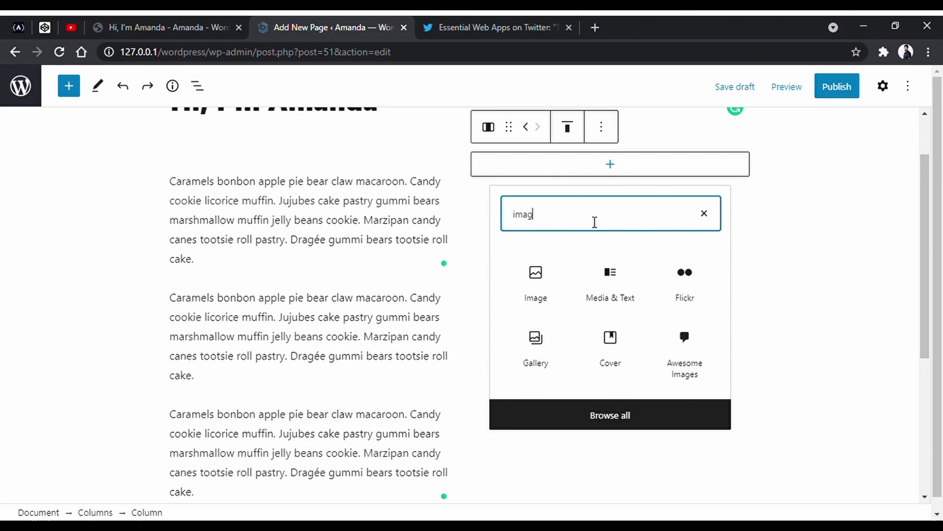
left_click(558, 303)
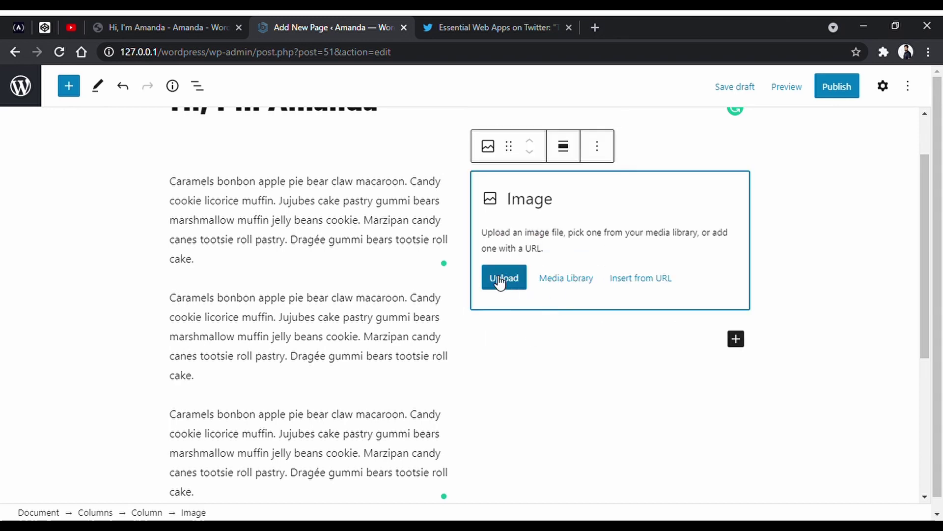
left_click(499, 281)
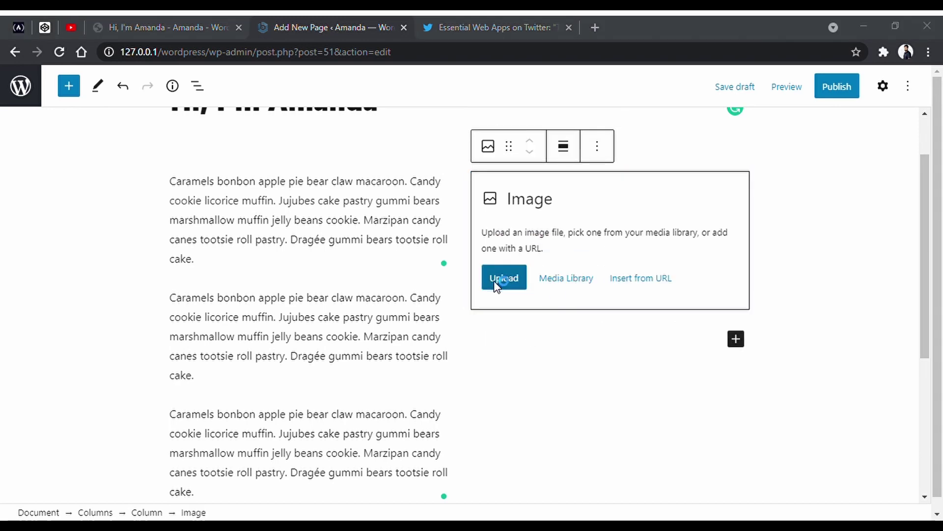
double_click(174, 149)
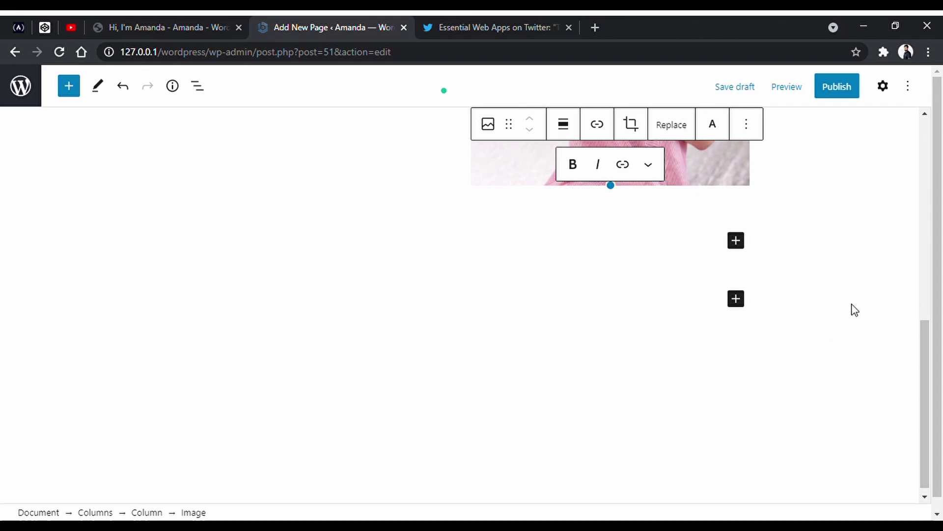
scroll(855, 309, "up", 8)
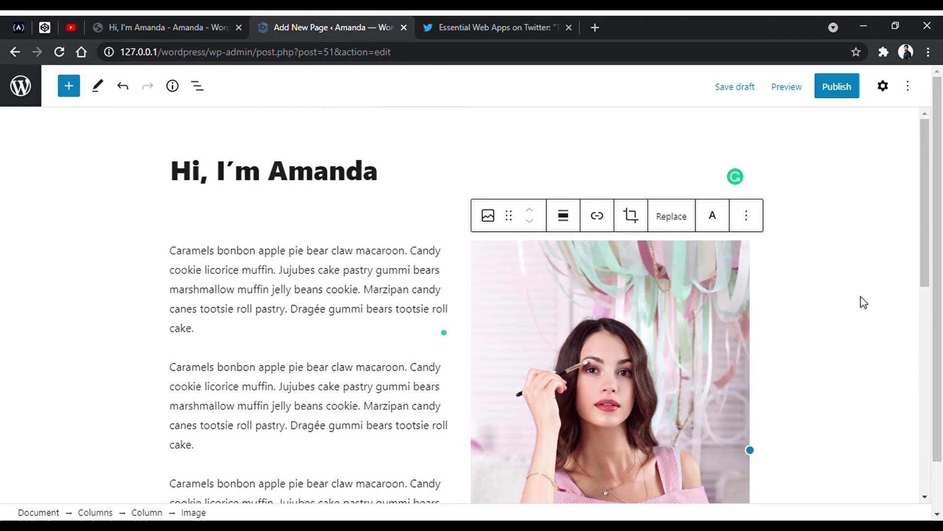
scroll(661, 299, "down", 6)
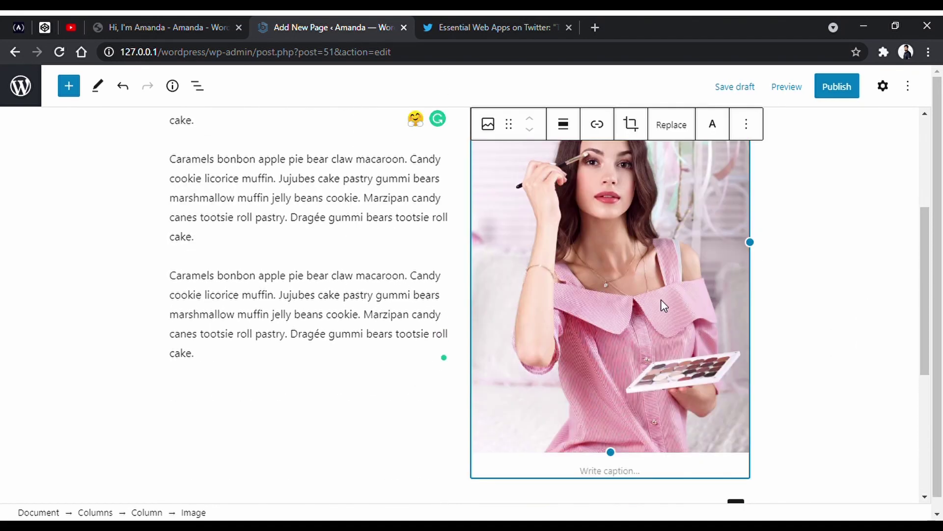
Step: Paste the image caption and make it italic
left_click(626, 476)
type("Beautiful woman with eyeshadows palette close-up. Portrait of brunette in pink dress painting her eyes, looking at camera. Makeup, beauty, fashion concept")
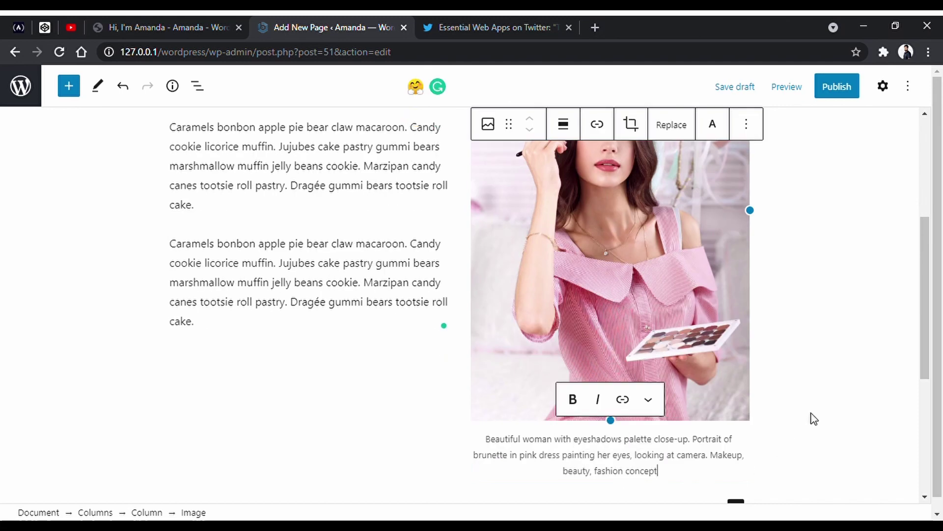
left_click_drag(668, 476, 467, 436)
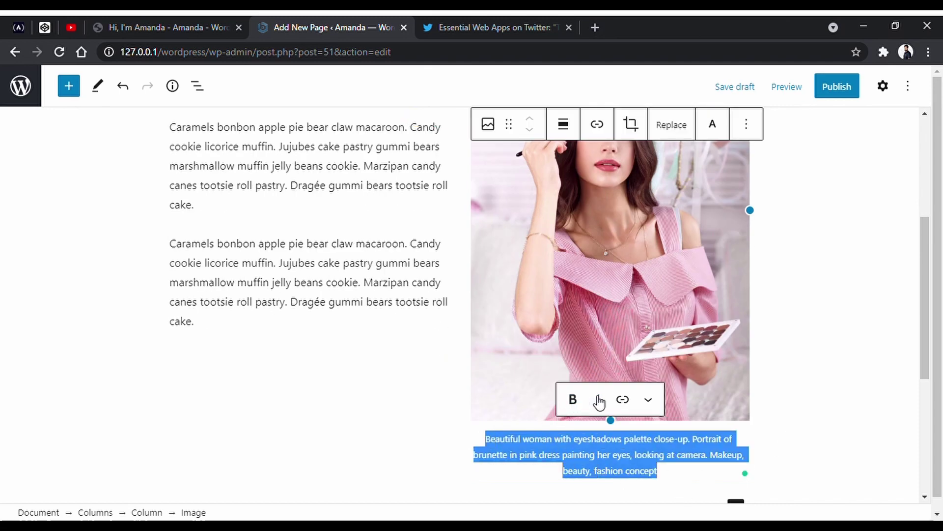
left_click(599, 399)
left_click(792, 366)
Step: Duplicate a left-column paragraph and insert a new pasted paragraph before the last one
left_click(427, 257)
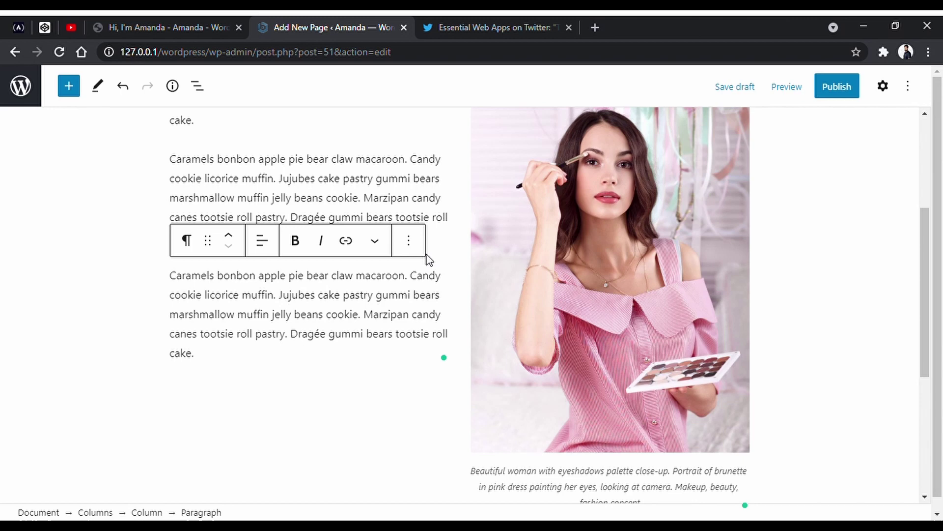
left_click(409, 241)
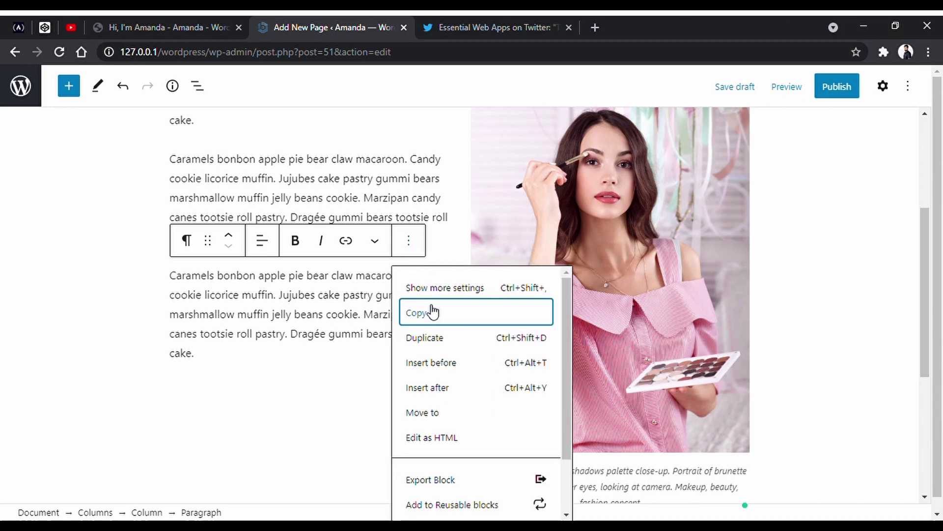
scroll(445, 309, "down", 2)
scroll(446, 310, "up", 2)
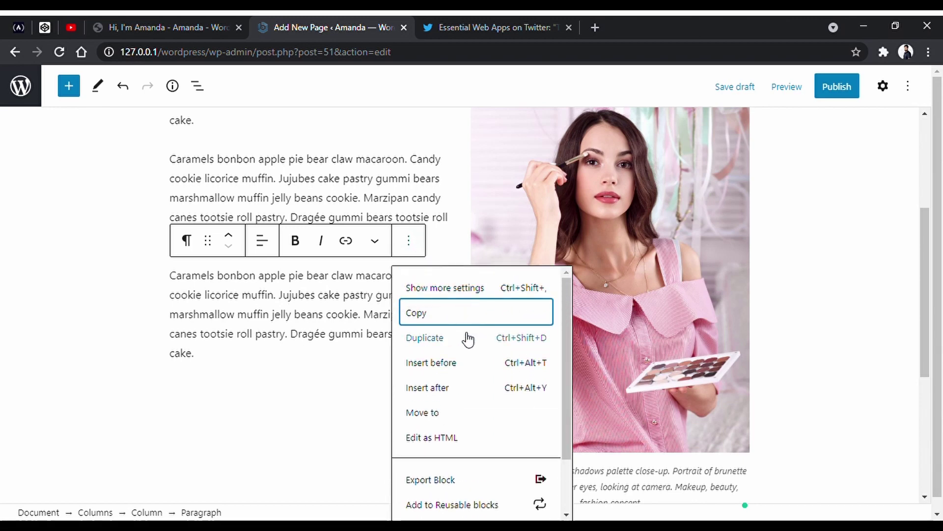
left_click(490, 339)
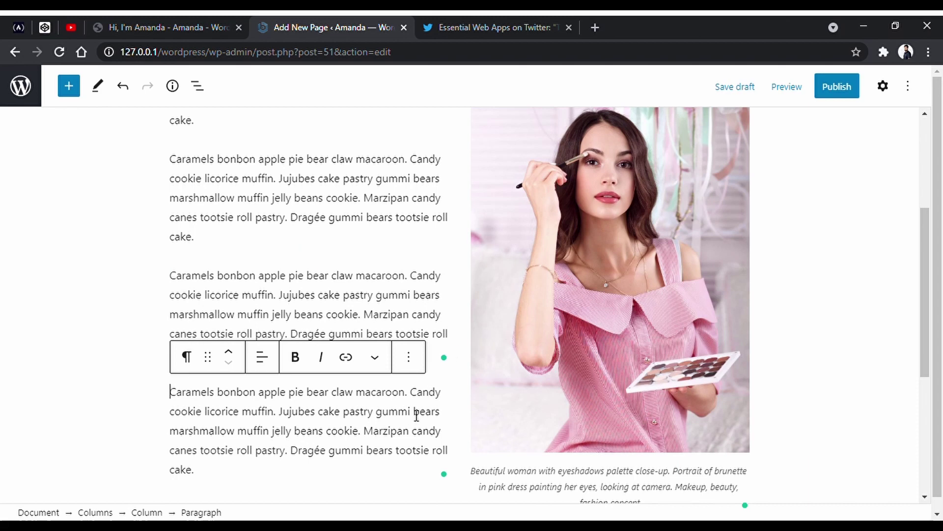
scroll(417, 415, "down", 1)
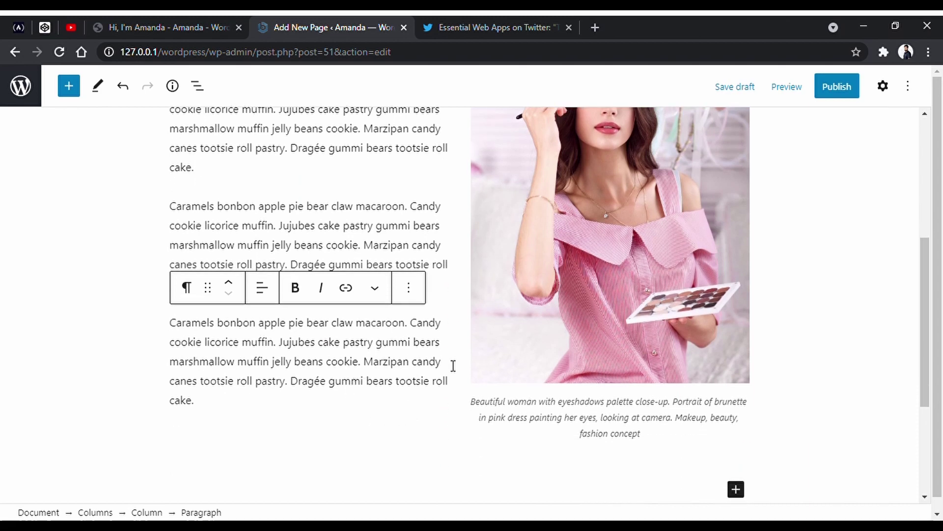
left_click(415, 299)
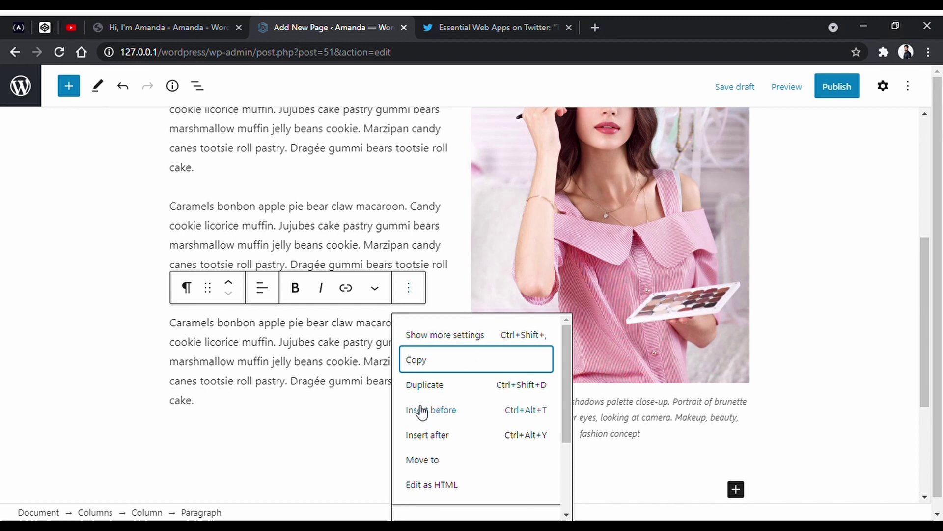
left_click(448, 417)
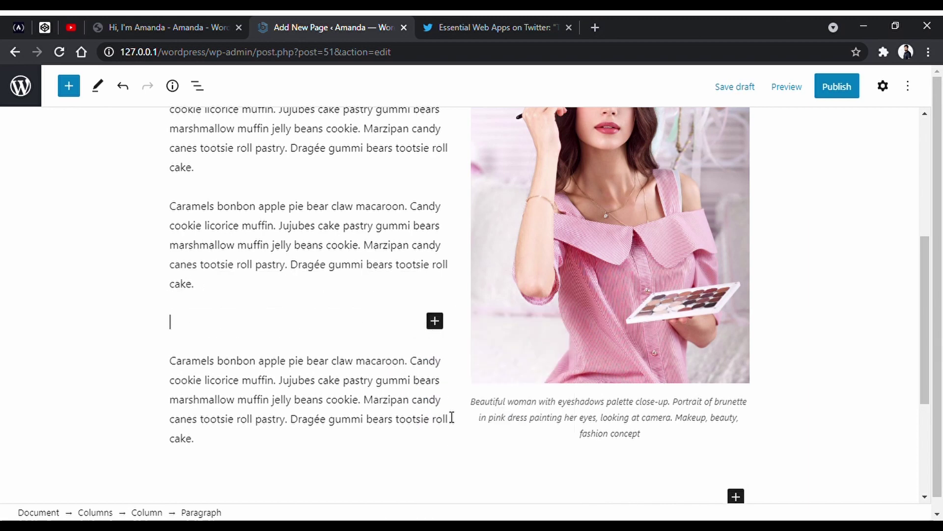
type("Caramels bonbon apple pie bear claw macaroon. Candy cookie licorice muffin. Jujubes cake pastry gummi bears marshmallow muffin jelly beans cookie.")
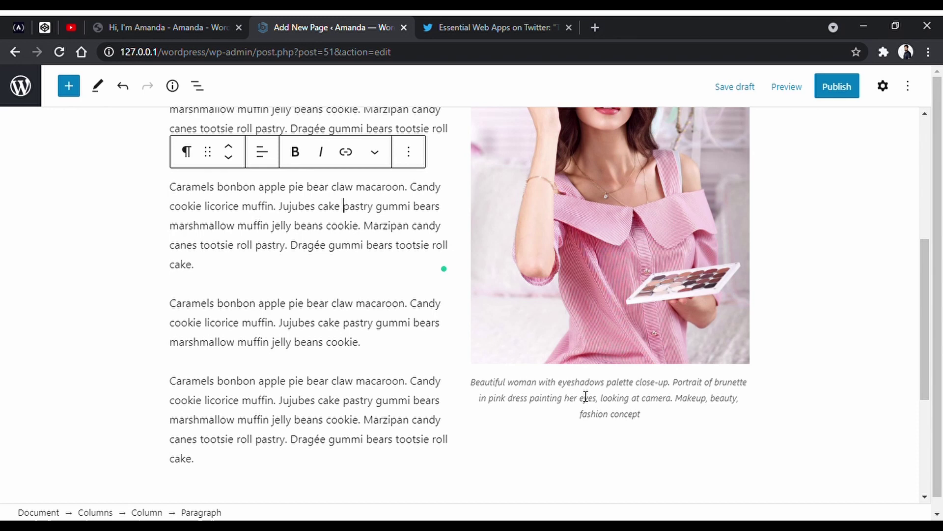
Step: Format the caption word 'eyes' as subscript
double_click(587, 397)
left_click(658, 351)
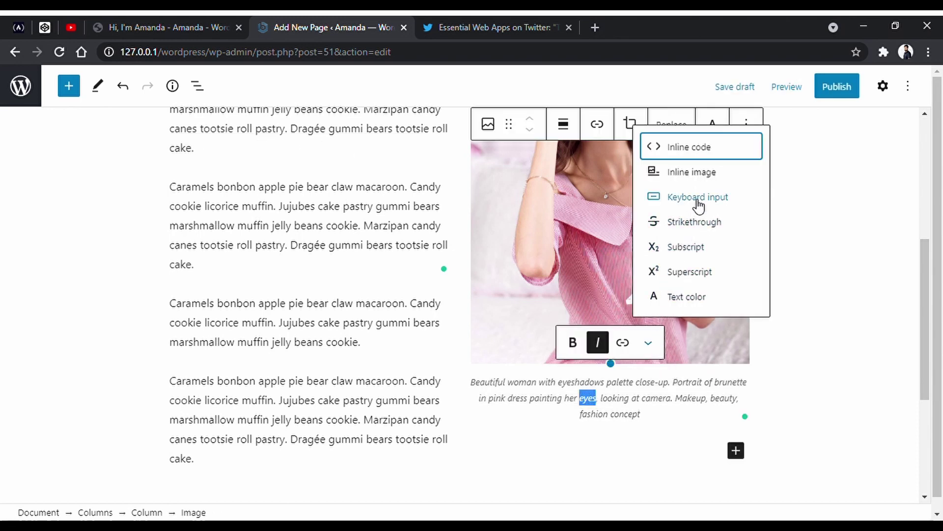
left_click(700, 247)
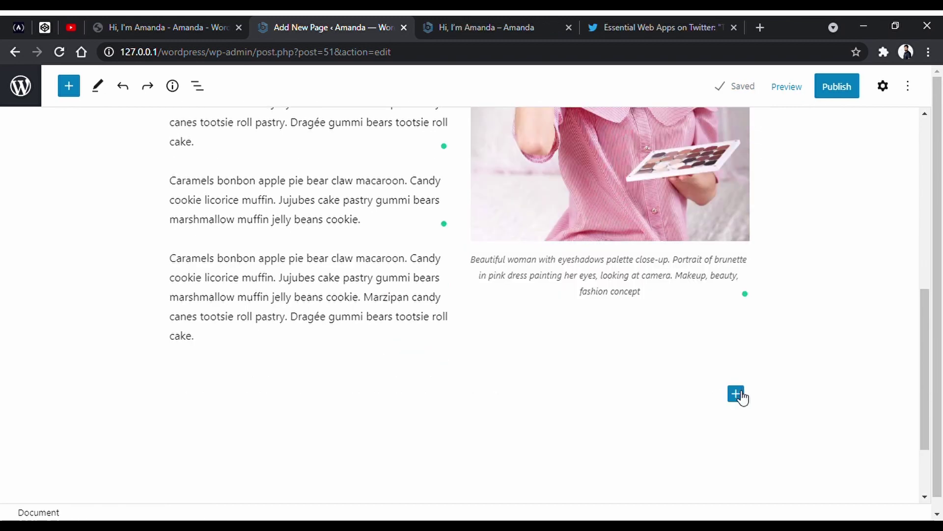
Step: Add an H2 heading reading 'A few of my favorite things' below the columns
left_click(735, 394)
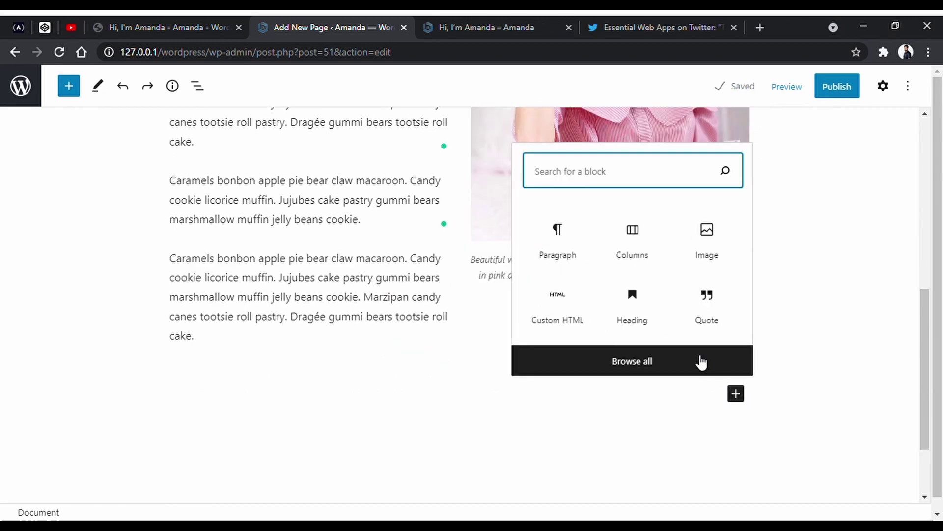
left_click(653, 318)
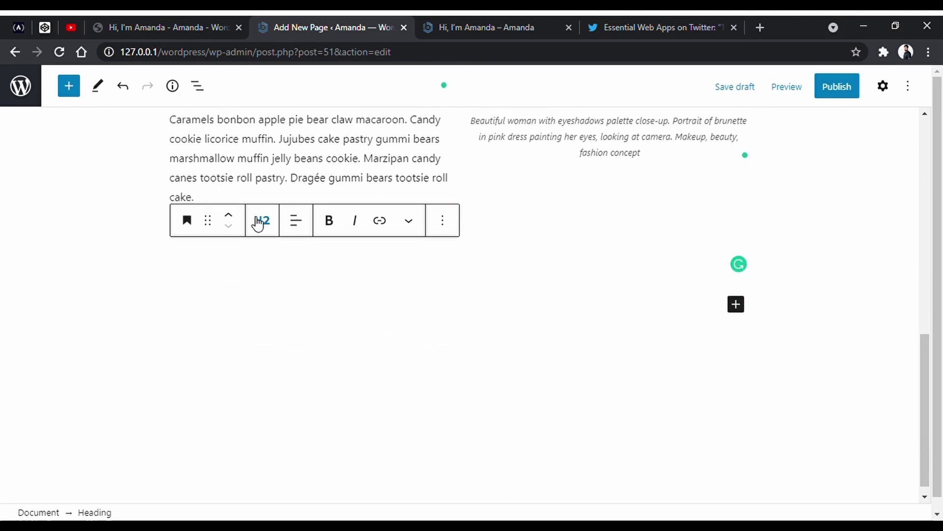
left_click(259, 220)
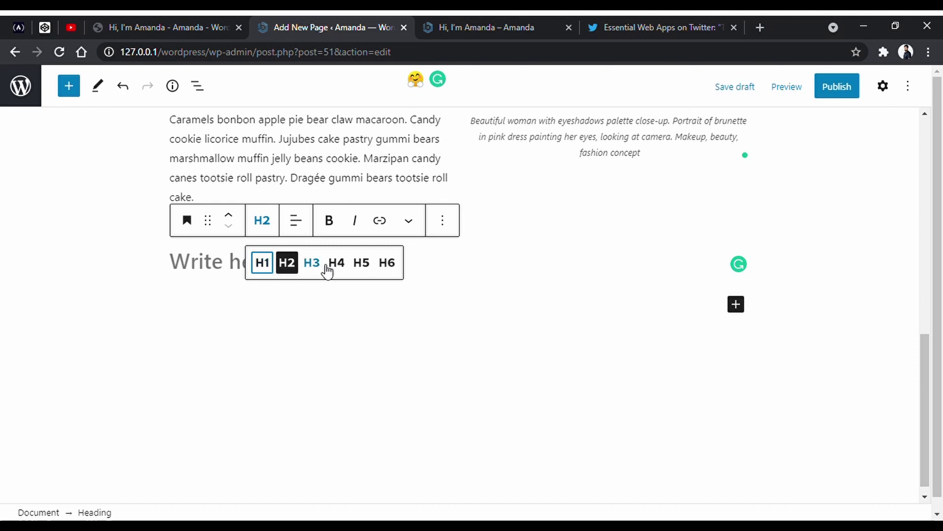
type("A few of my favorite things")
key("Return")
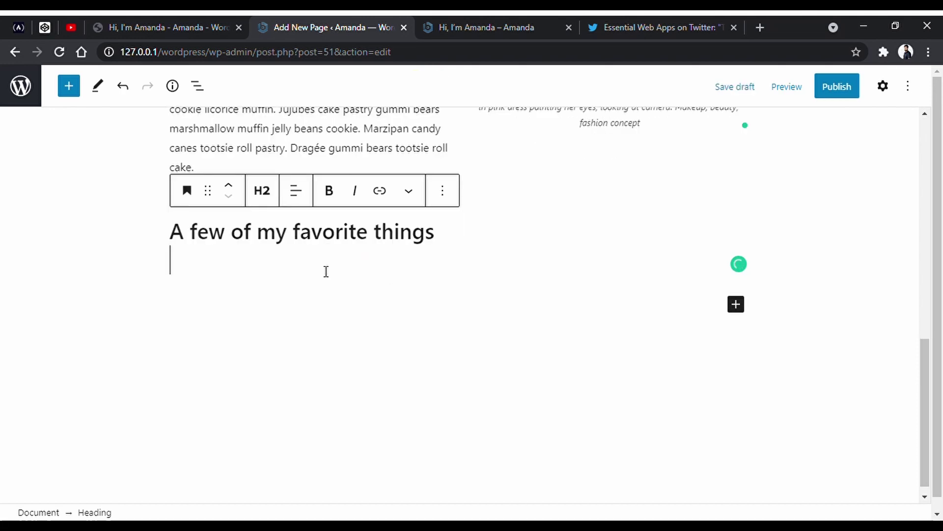
key("BackSpace")
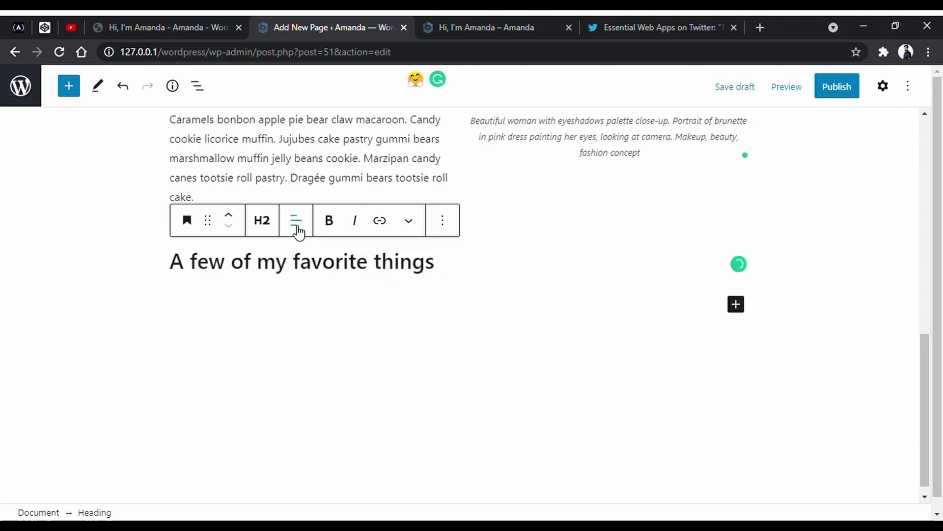
Step: Centre the heading text and add an empty paragraph below it
left_click(297, 222)
left_click(403, 301)
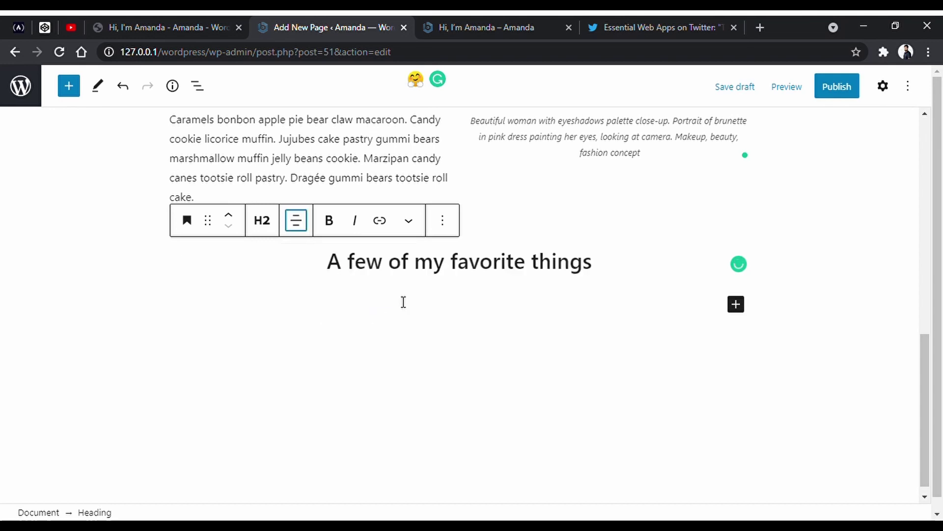
left_click(517, 337)
left_click(70, 90)
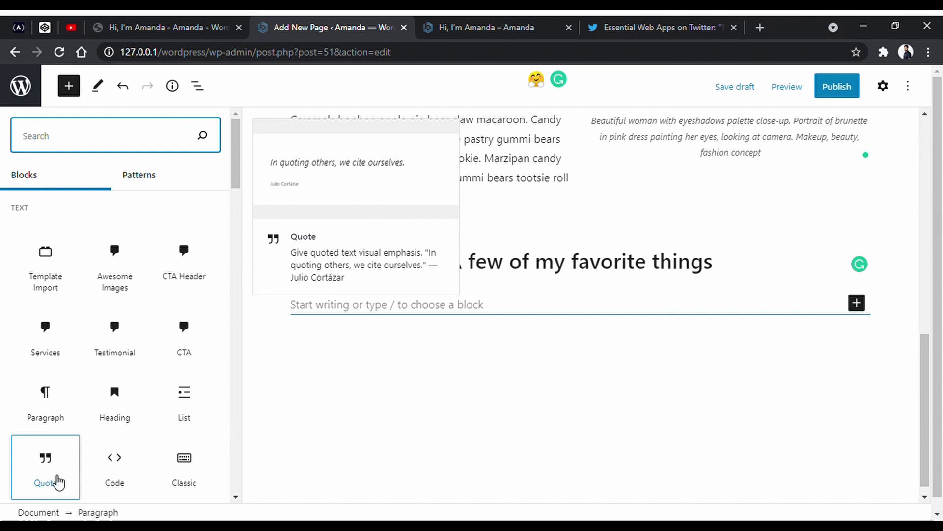
Step: Add a Quote block with the pasted Icing cake text and citation 'Amanda'
left_click(57, 482)
type("\"Icing cake chocolate bar dragée bonbon Chupa chups chocolate. Jelly-o dessert jelly muffin apple pie sweet roll soufflé chocolate bar. Licorice dessert icing. Fruitcake macaroon cupcake candy canes tootsie roll. Oat cake apple pie danish jujubes dessert\"")
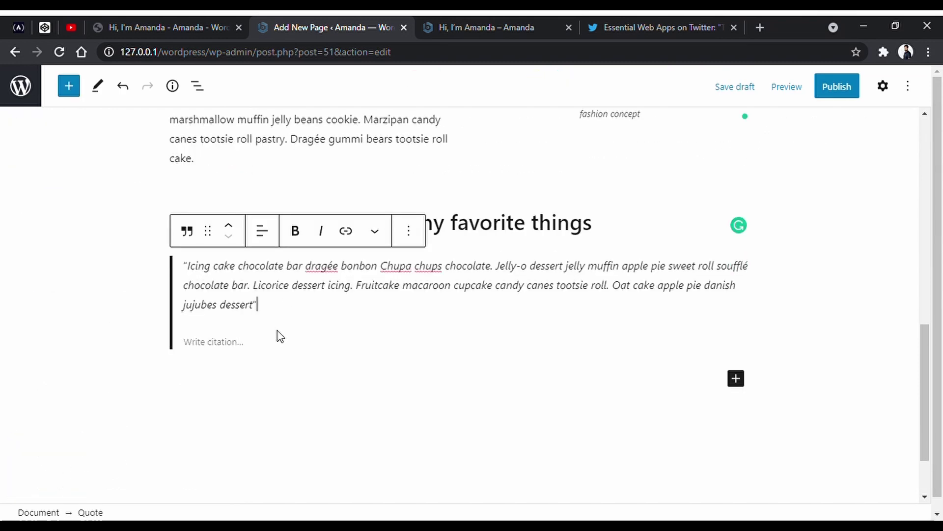
left_click(254, 353)
type("Amanda")
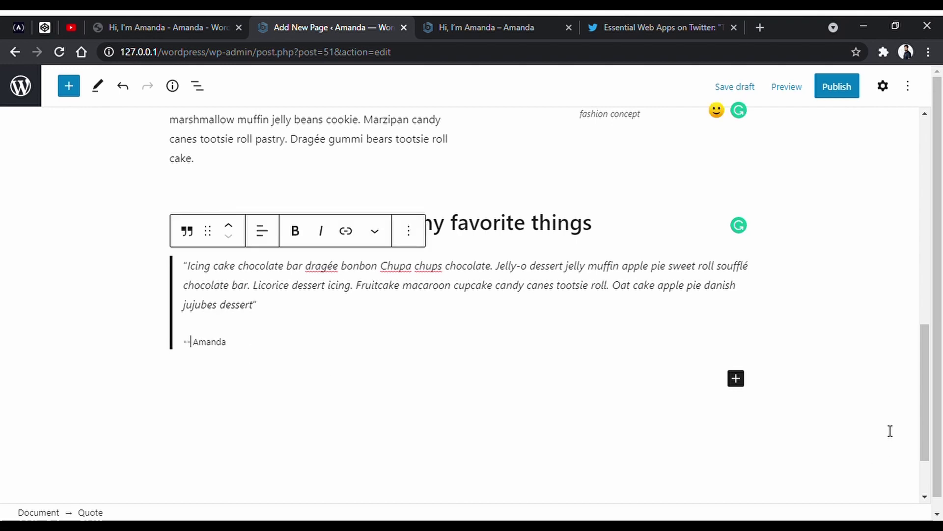
left_click(851, 333)
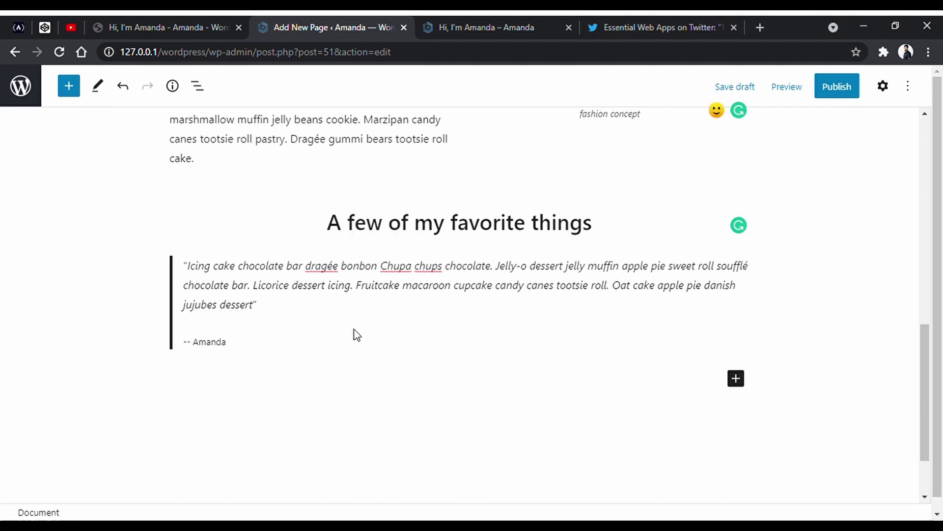
Step: Transform the quote block into a Pullquote
left_click(296, 294)
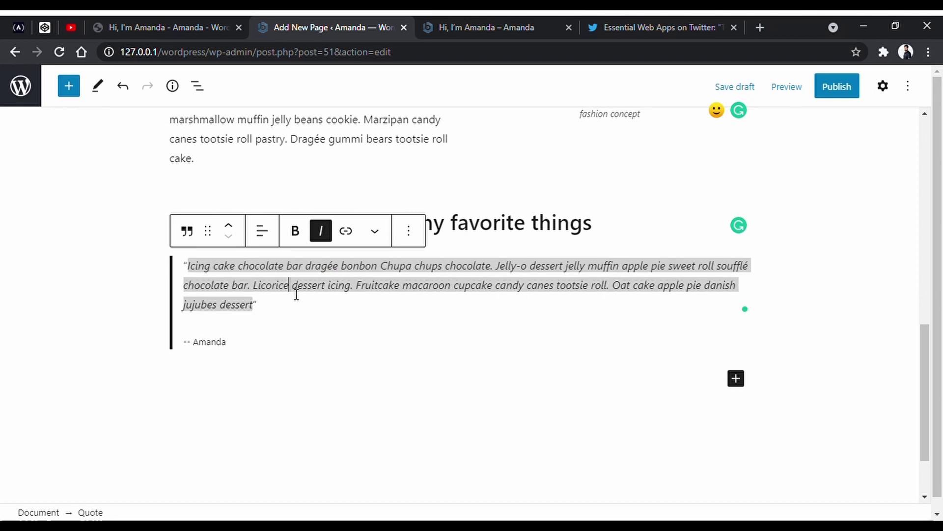
left_click(186, 231)
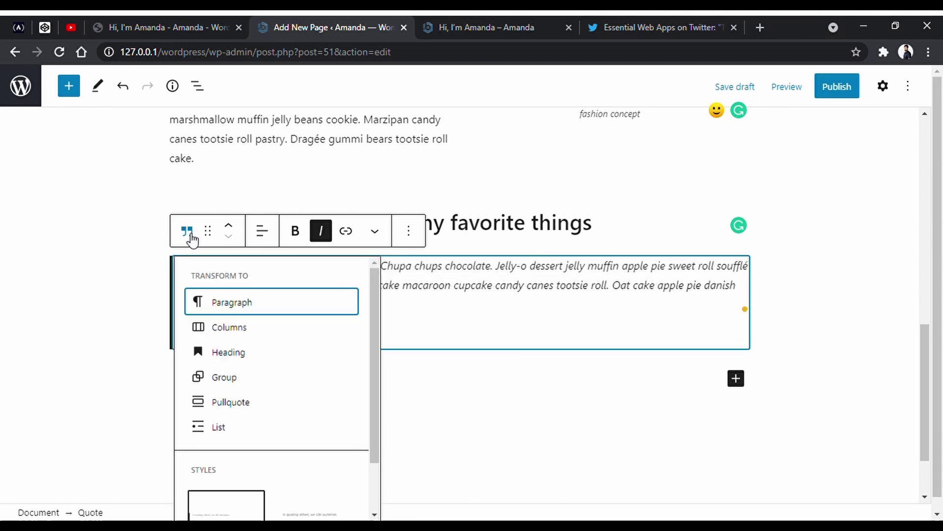
mouse_move(263, 408)
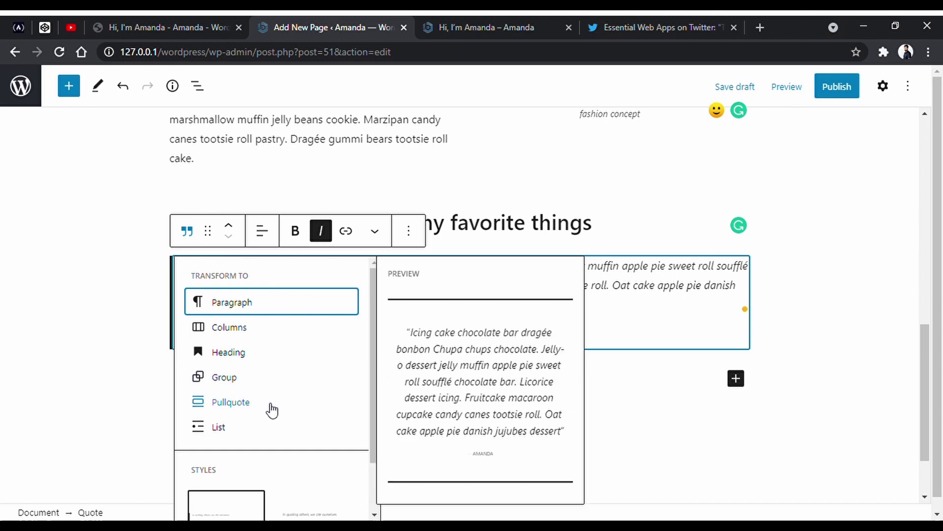
left_click(272, 411)
Step: Save the draft and check the reloaded page preview
scroll(794, 275, "down", 1)
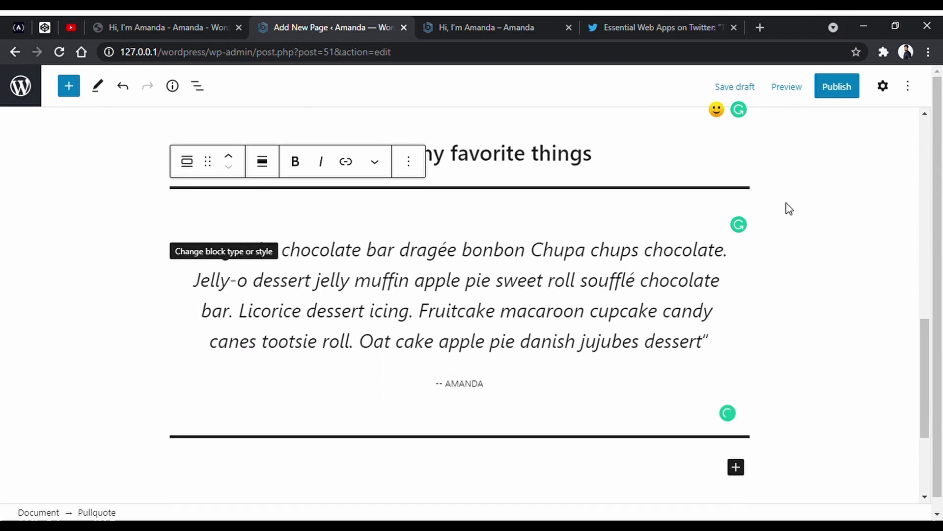
left_click(736, 87)
left_click(511, 25)
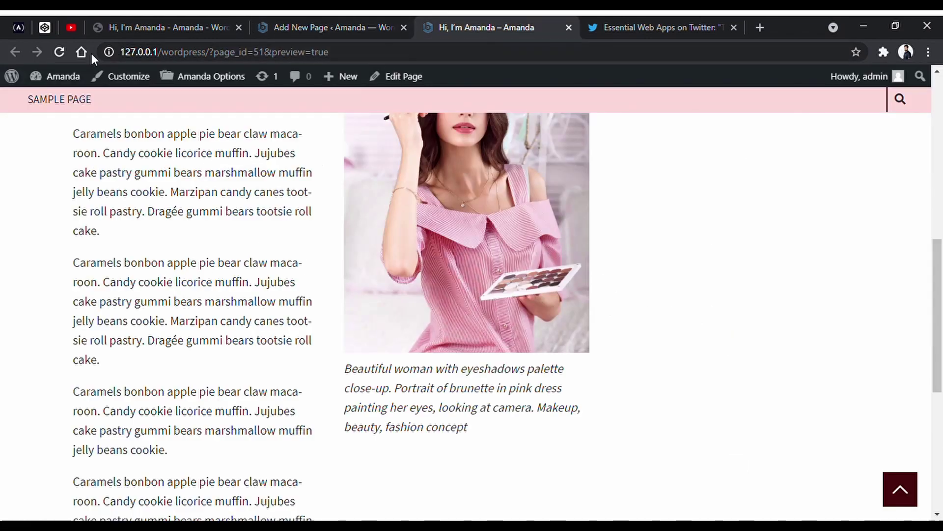
left_click(59, 52)
scroll(697, 329, "down", 8)
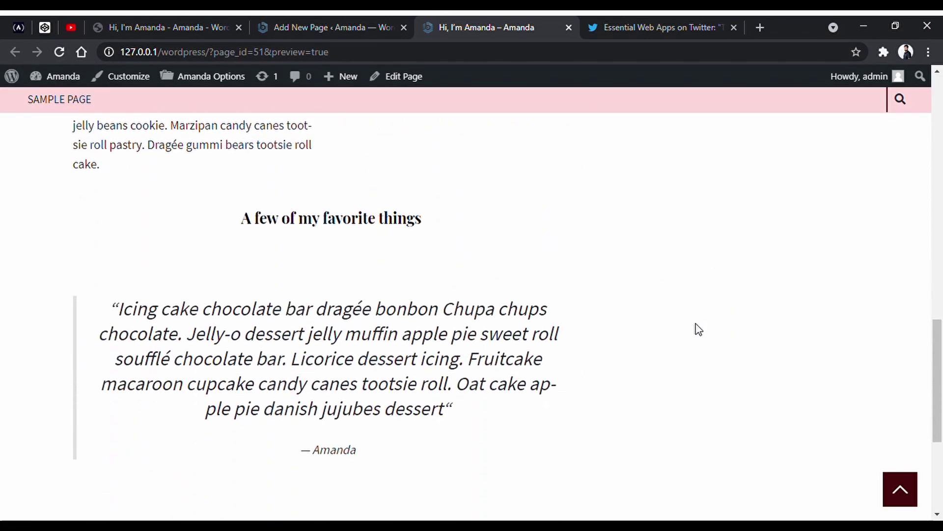
left_click(347, 20)
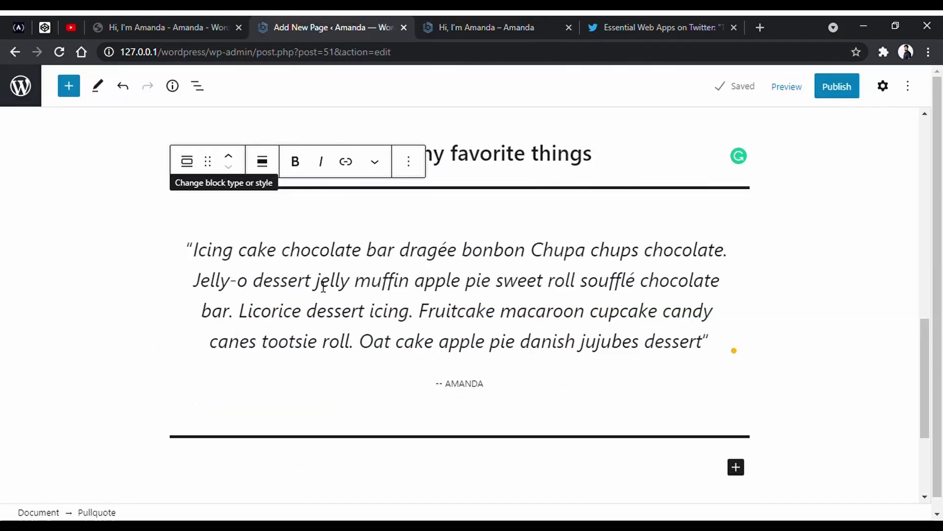
left_click(69, 86)
Step: Add a Preformatted block with the pasted Caramels bonbon text and save the draft
scroll(131, 294, "up", 2)
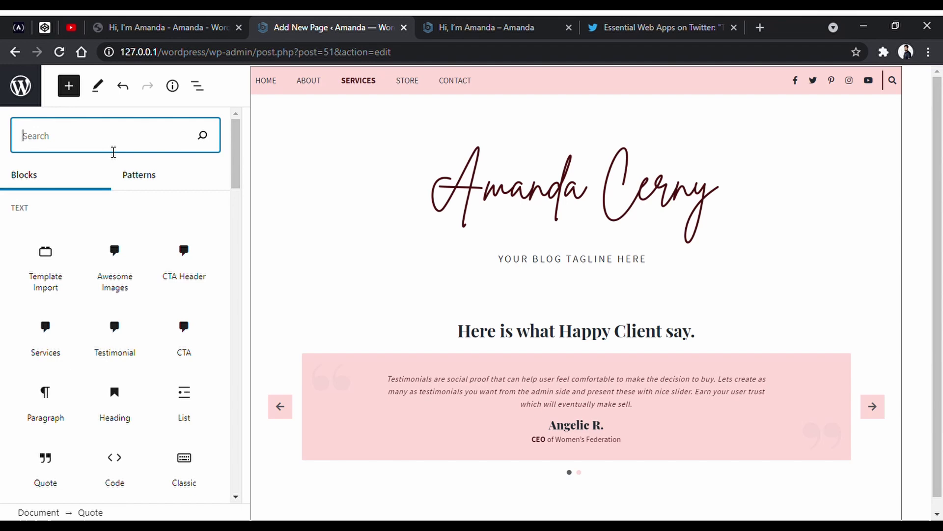
type("amar")
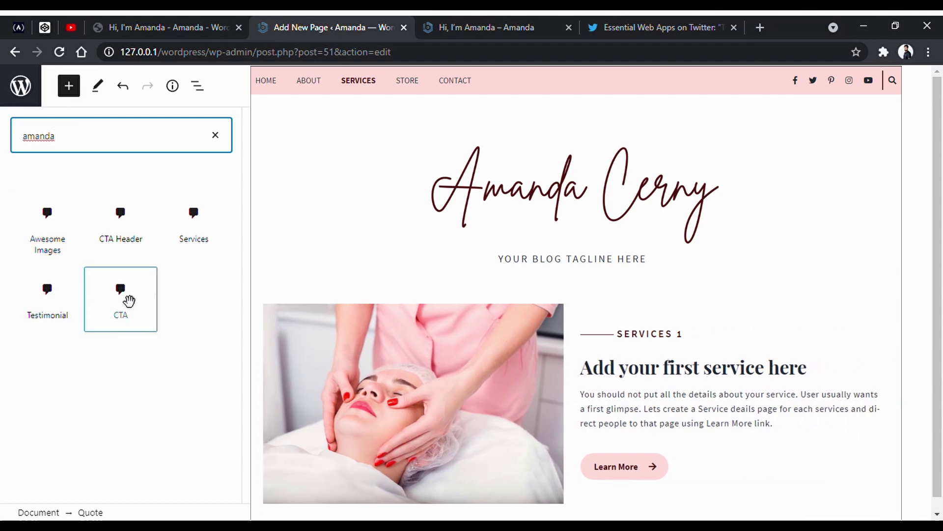
double_click(69, 86)
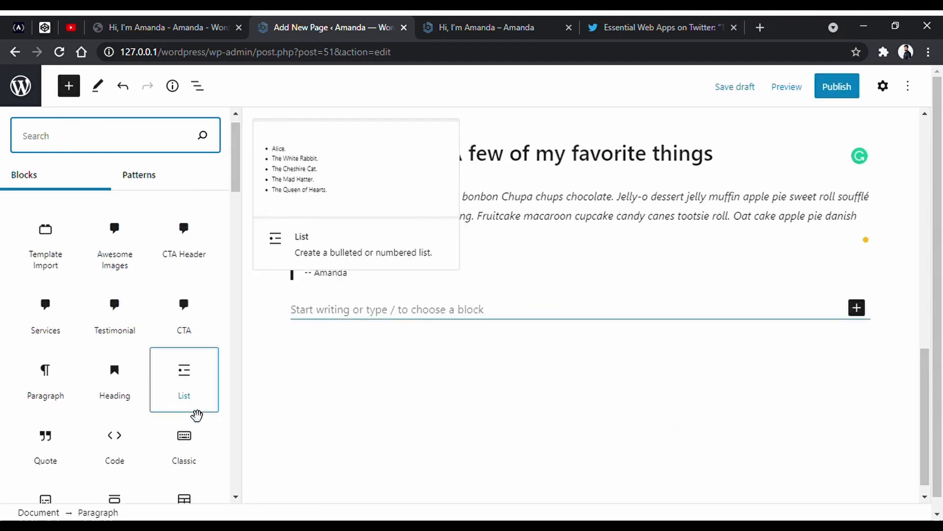
scroll(194, 411, "down", 5)
left_click(55, 351)
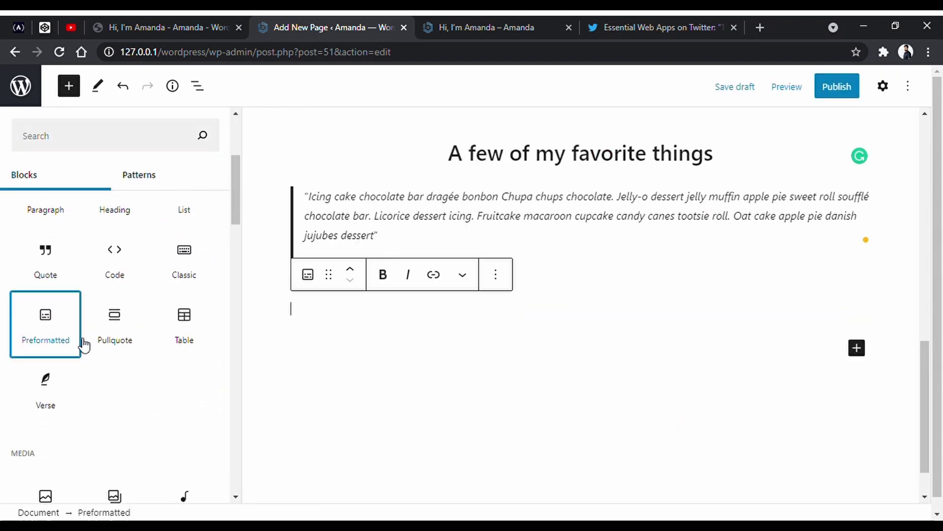
type("Caramels bonbon apple pie bear claw macaroon. Candy cookie licorice muffin. Jujubes cake pastry gummi bears marshmallow muffin jelly beans cookie. Marzipan candy canes tootsie roll pastry. Dragée gummi bears tootsie roll cake.")
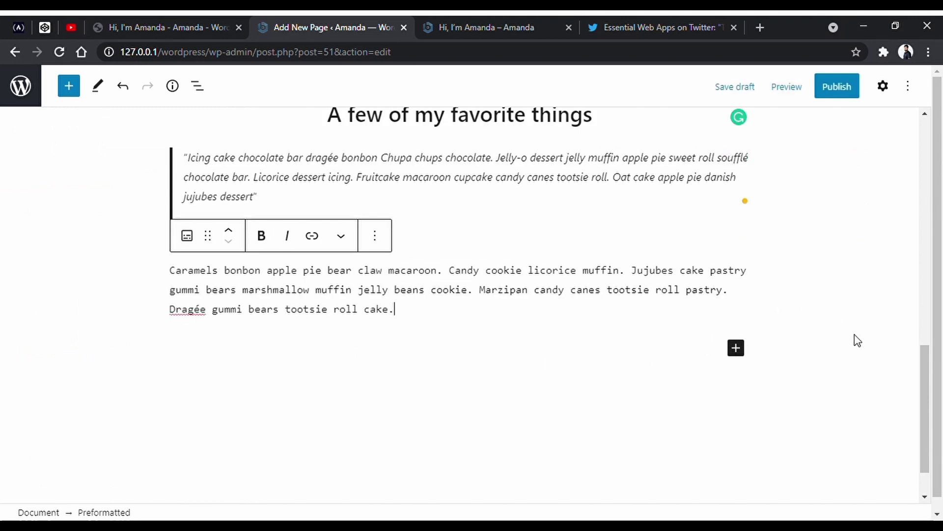
left_click(858, 340)
left_click(734, 86)
Step: Transform the preformatted block into a regular Paragraph
left_click(312, 291)
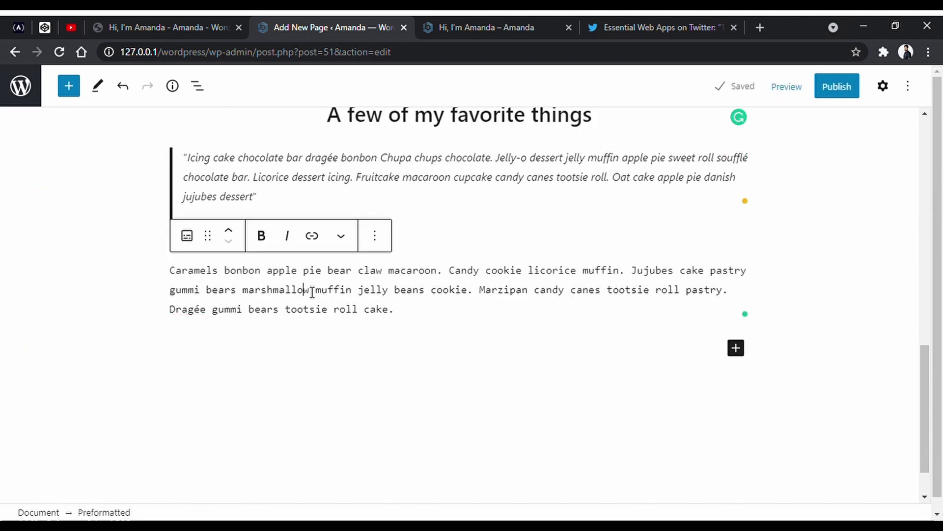
left_click(187, 235)
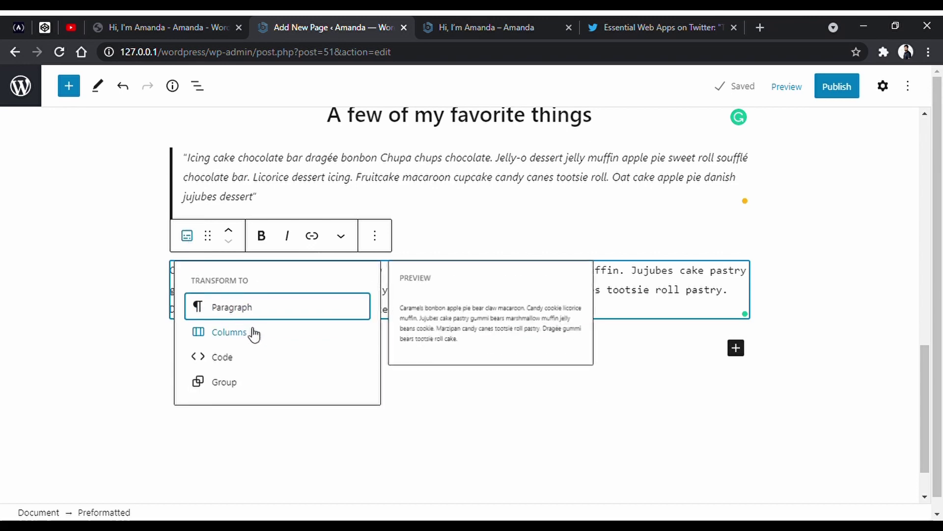
left_click(266, 317)
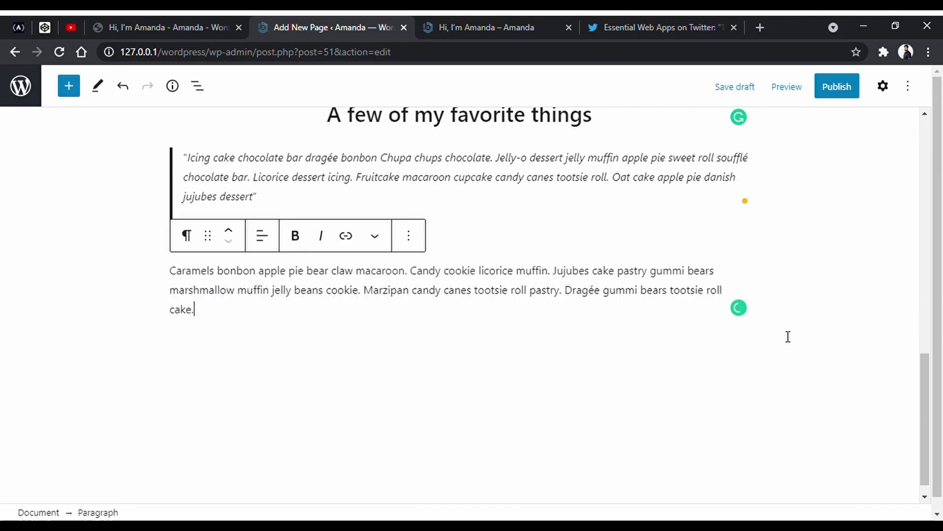
Step: Insert a Media & Text block and fill its media side with an uploaded photo
left_click(72, 87)
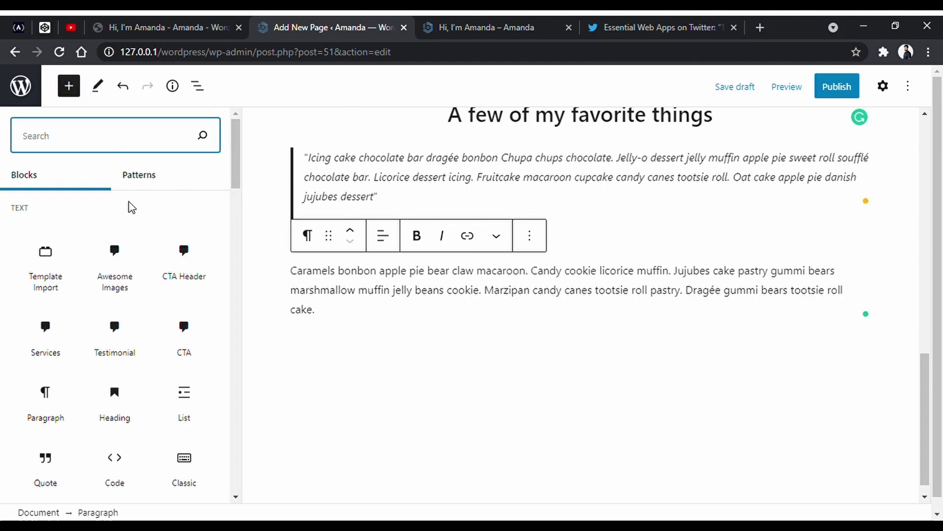
scroll(147, 295, "down", 8)
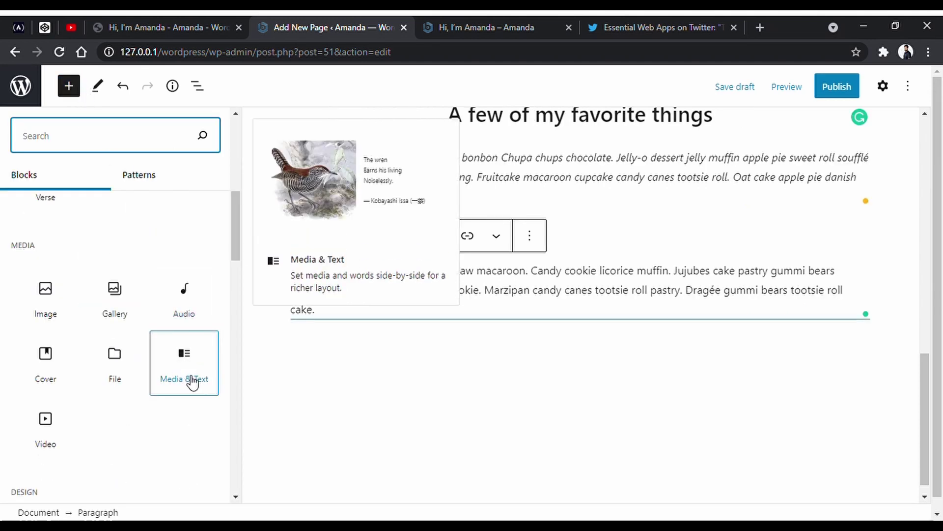
left_click(191, 382)
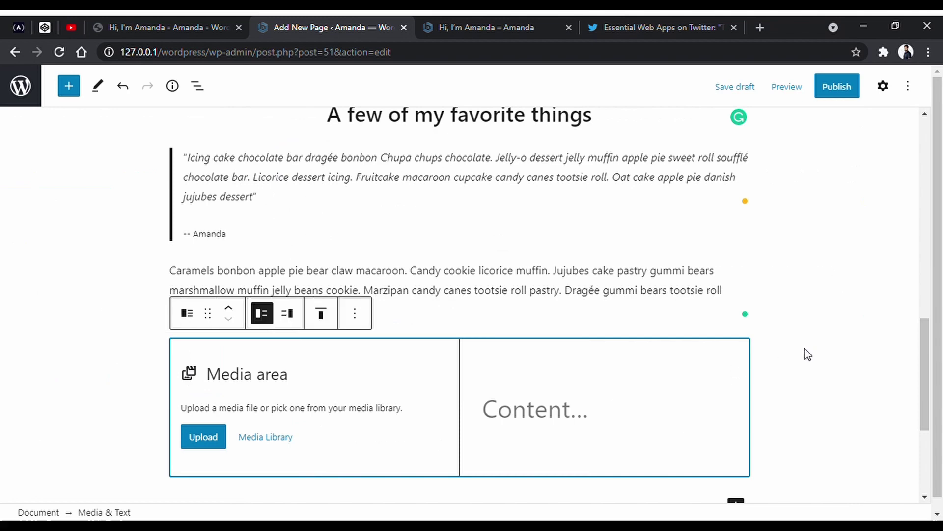
left_click(193, 366)
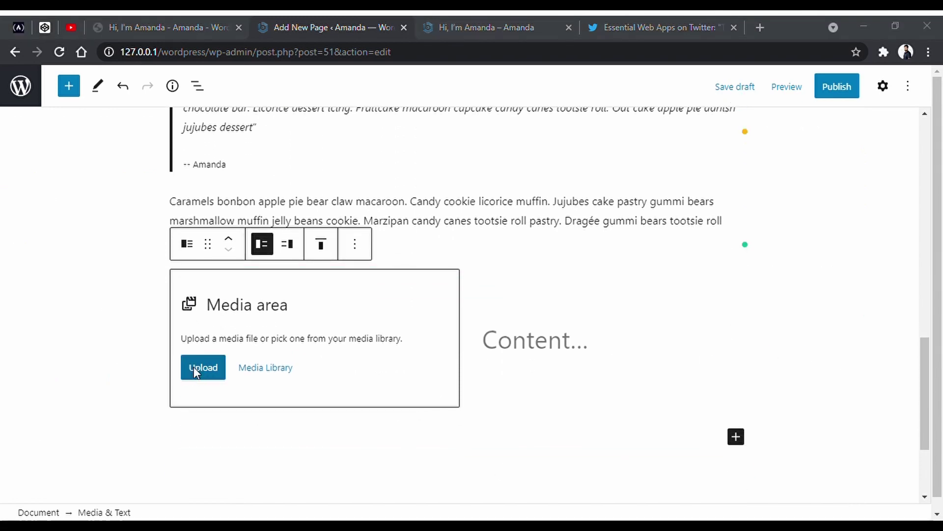
left_click(242, 138)
scroll(605, 383, "down", 1)
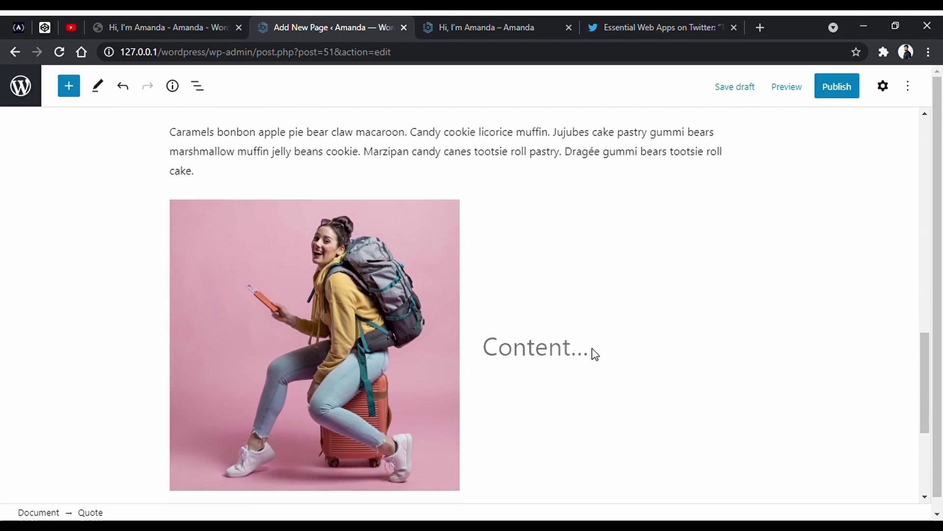
Step: Make the text side a 'Beauty and makeup' heading followed by pasted filler paragraphs
left_click(597, 351)
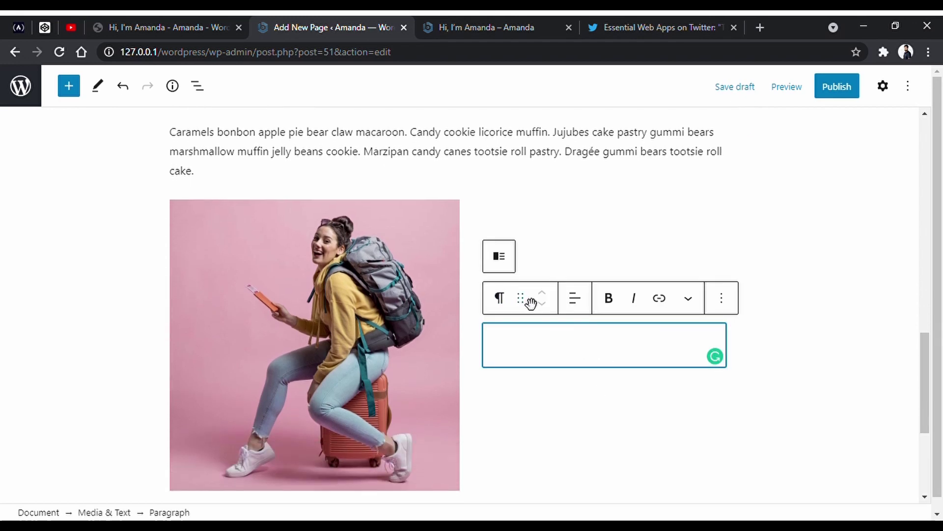
left_click(509, 303)
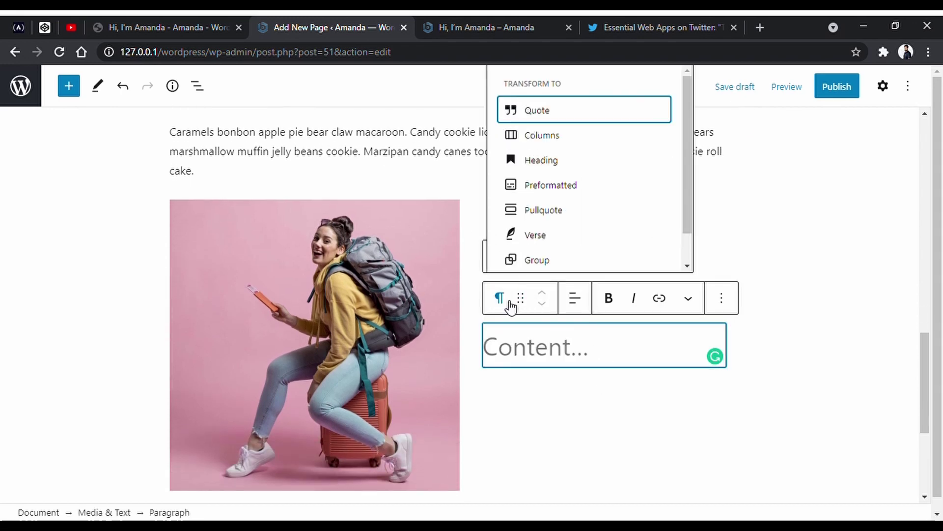
left_click(593, 162)
type("Beauty and makeup")
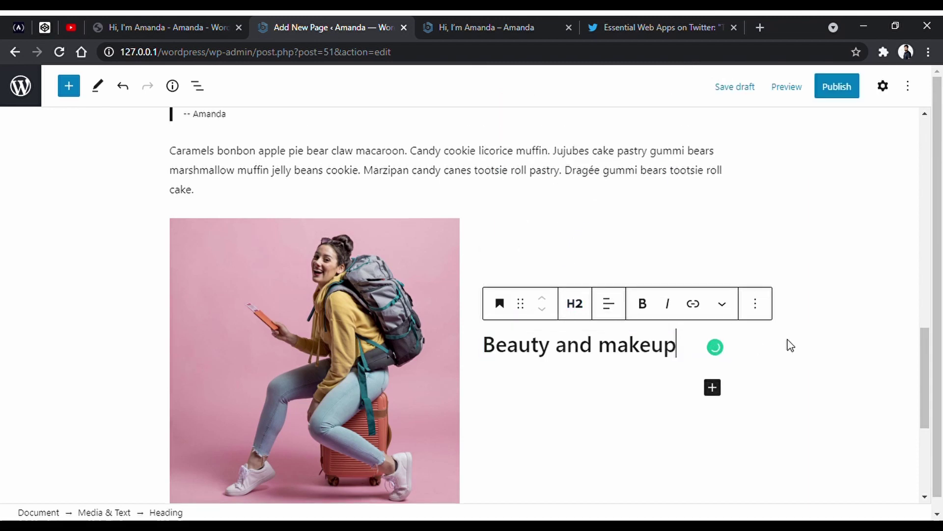
left_click(712, 387)
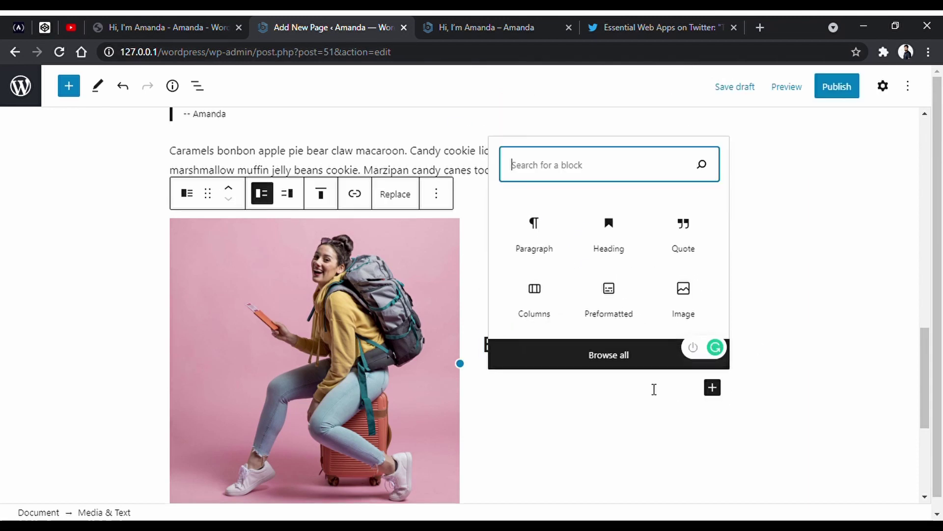
left_click(551, 234)
key("ctrl+v")
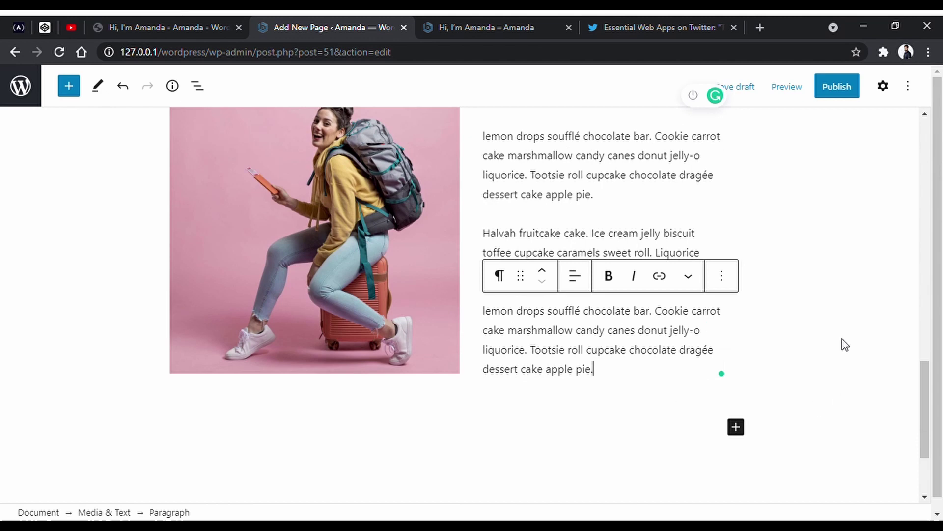
Step: Show the photo on the right of the text and adjust the photo-text width split
scroll(840, 343, "up", 3)
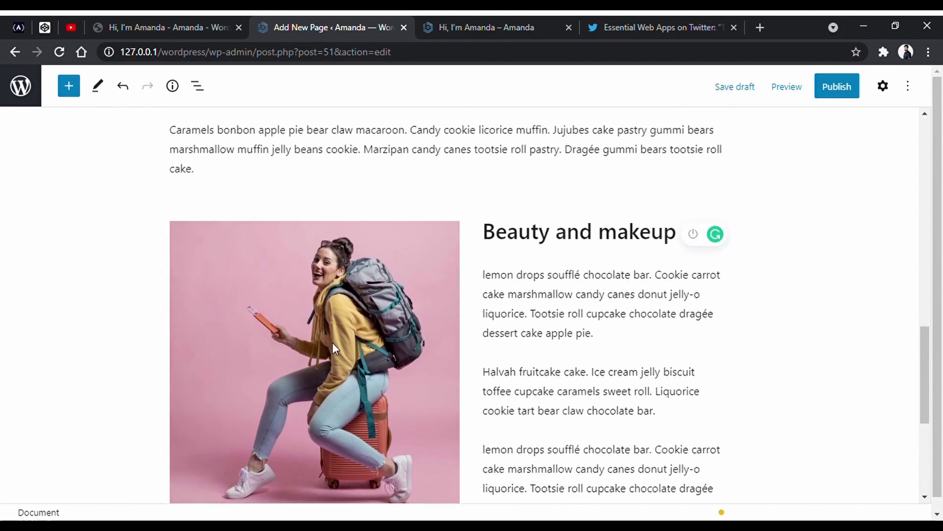
left_click(468, 242)
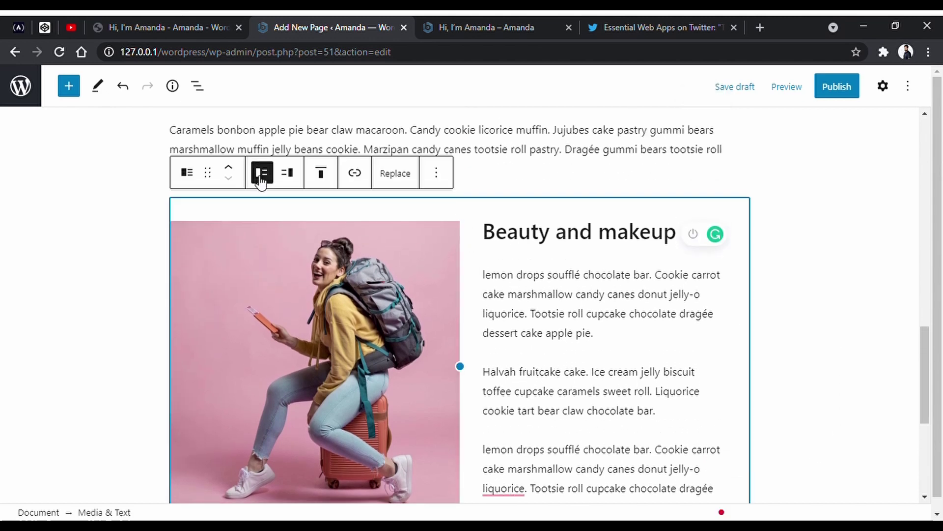
left_click(288, 174)
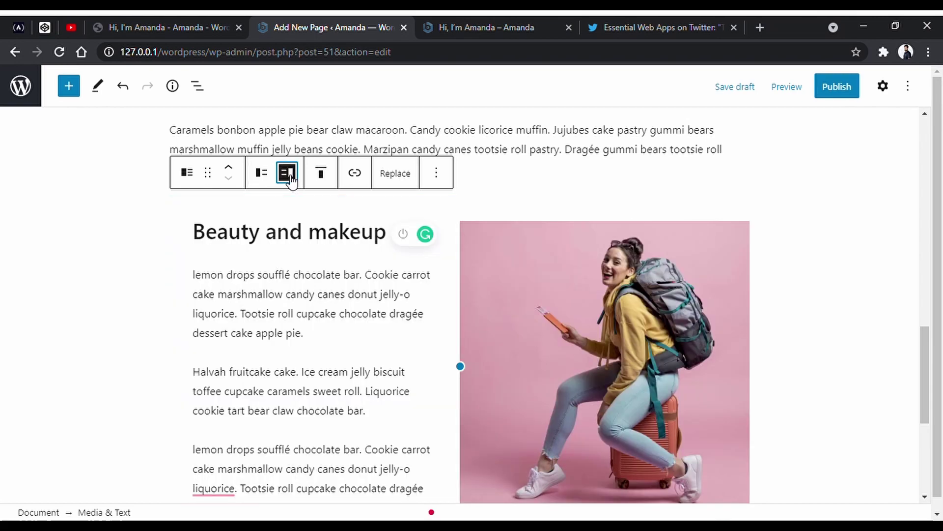
left_click(263, 179)
left_click(286, 178)
mouse_move(467, 372)
left_mouse_down()
mouse_move(551, 375)
mouse_move(389, 373)
mouse_move(463, 363)
left_mouse_up()
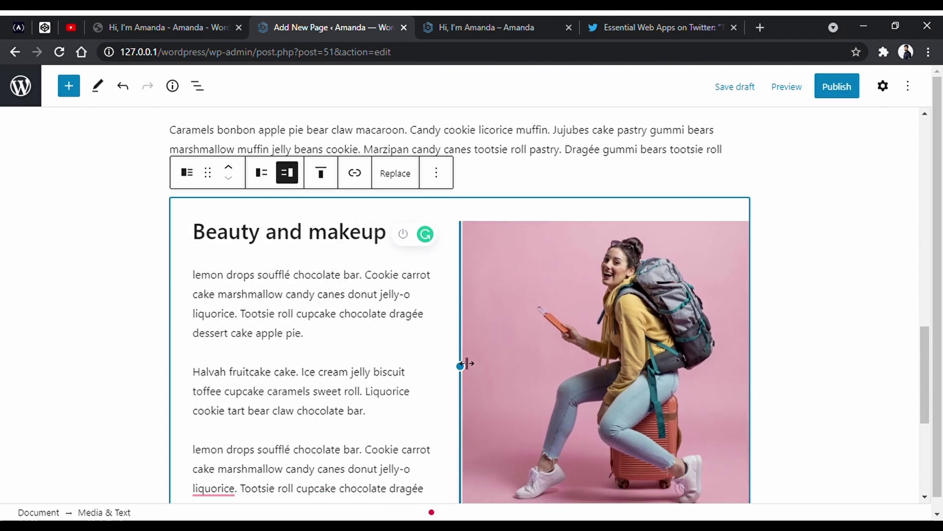
scroll(811, 329, "down", 3)
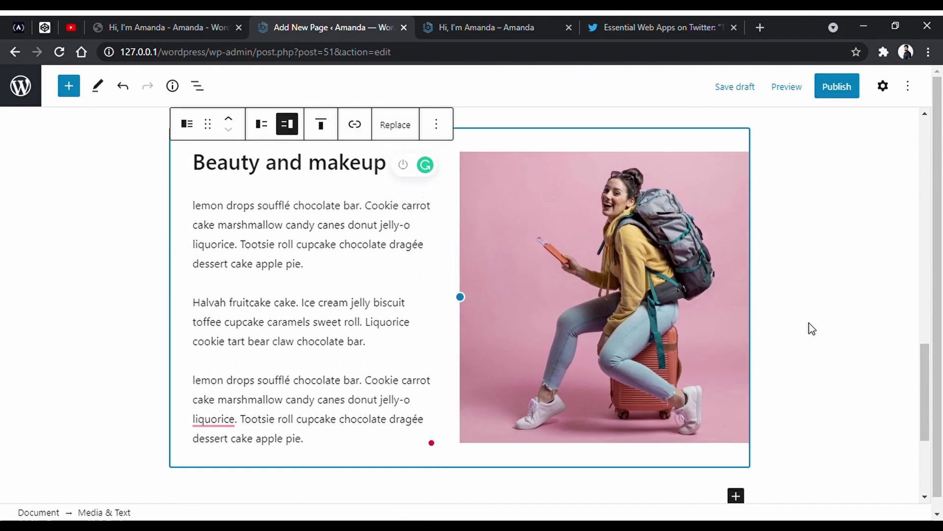
Step: Add a Twitter embed with the pasted thank-you tweet URL below the section, then save the draft
scroll(813, 328, "down", 5)
left_click(75, 93)
scroll(200, 322, "down", 10)
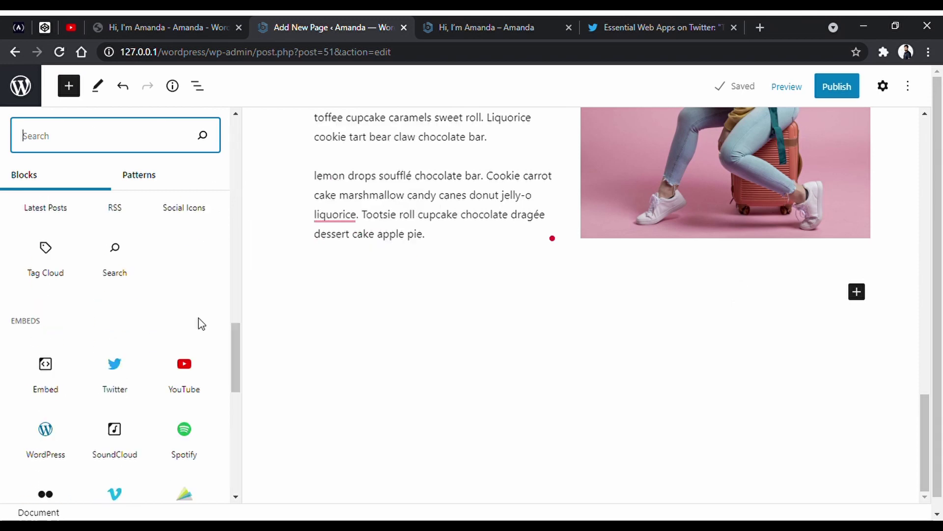
left_click(195, 316)
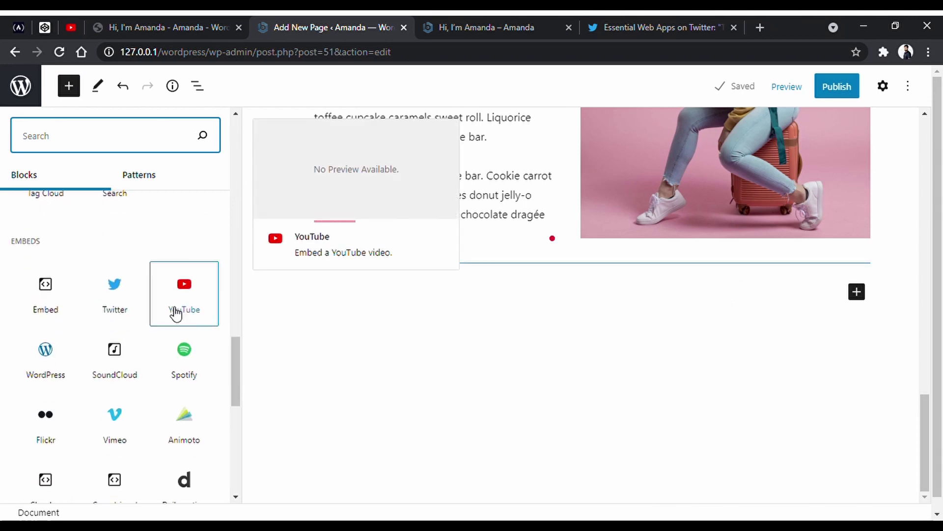
scroll(116, 417, "down", 2)
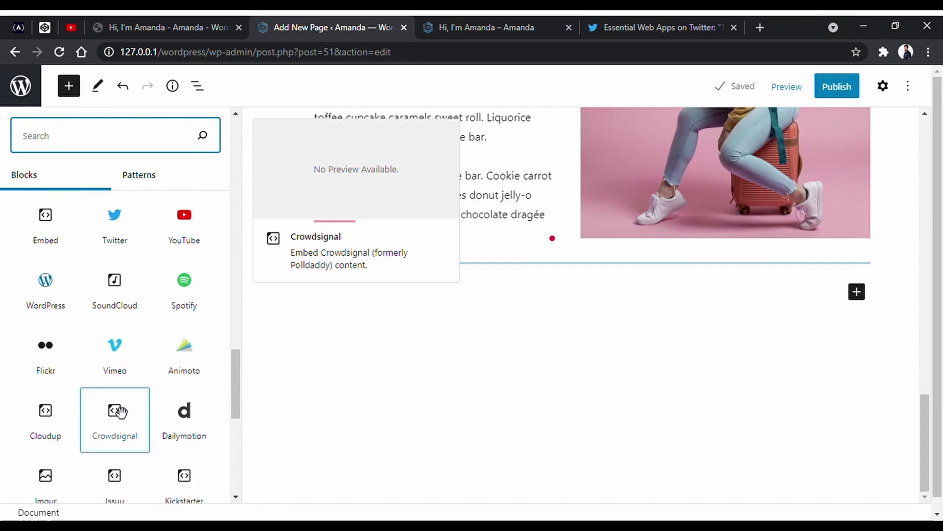
scroll(137, 248, "up", 2)
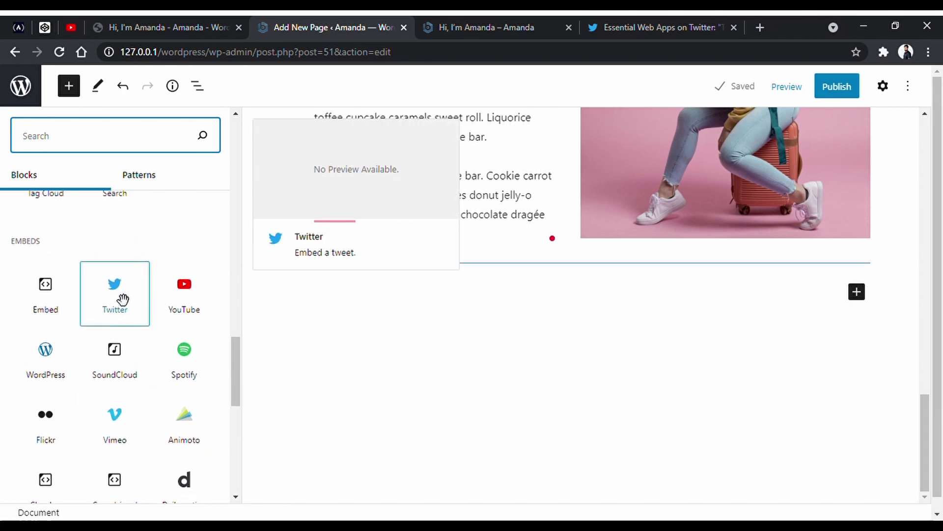
left_click(123, 299)
key("ctrl+v")
key("Return")
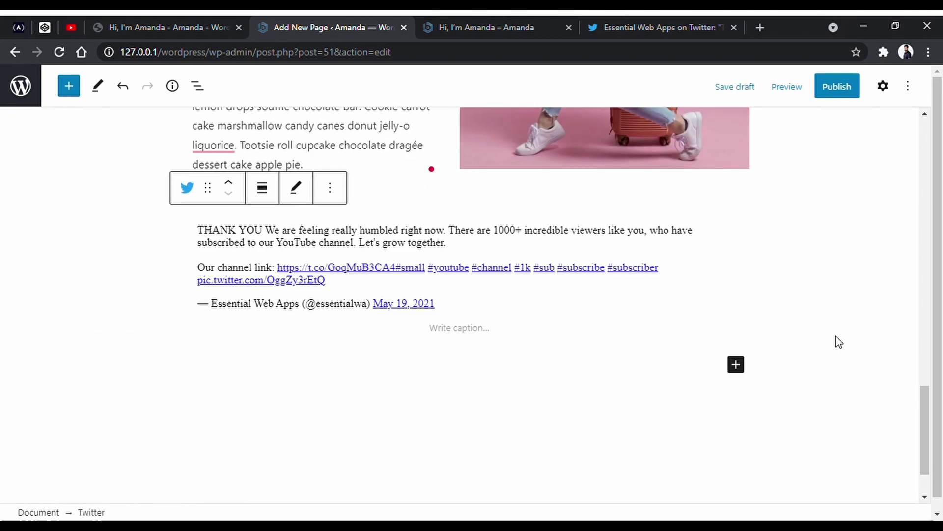
left_click(734, 87)
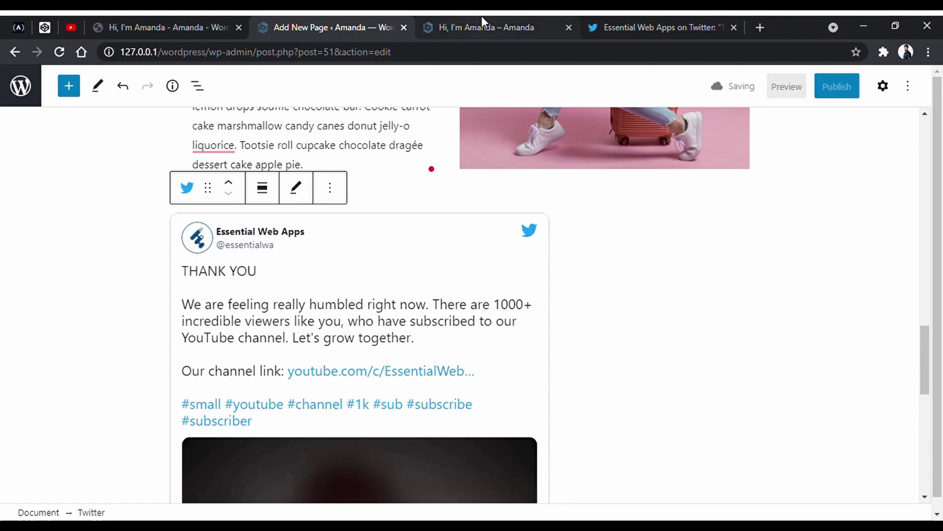
Step: Reload the page preview, play the embedded tweet's 1000 subscribers video, then go back to the editor
left_click(481, 16)
left_click(60, 52)
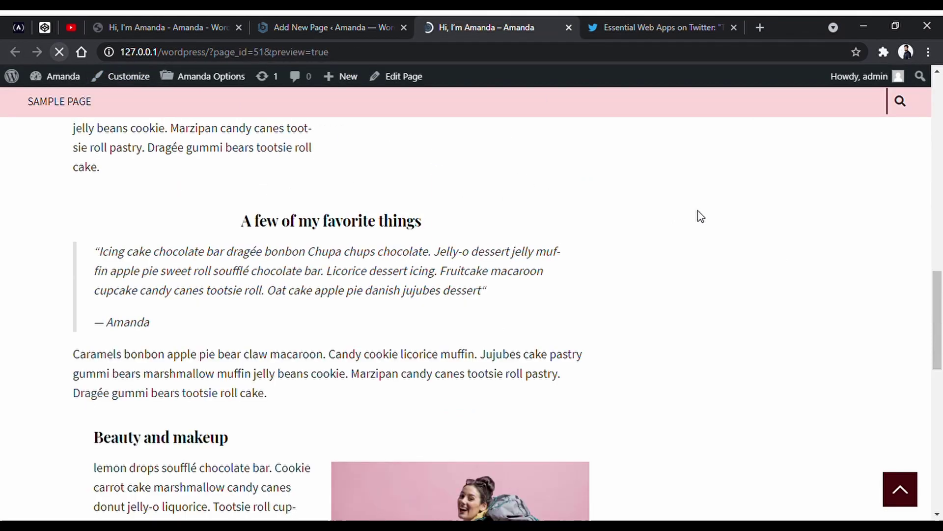
scroll(763, 278, "down", 12)
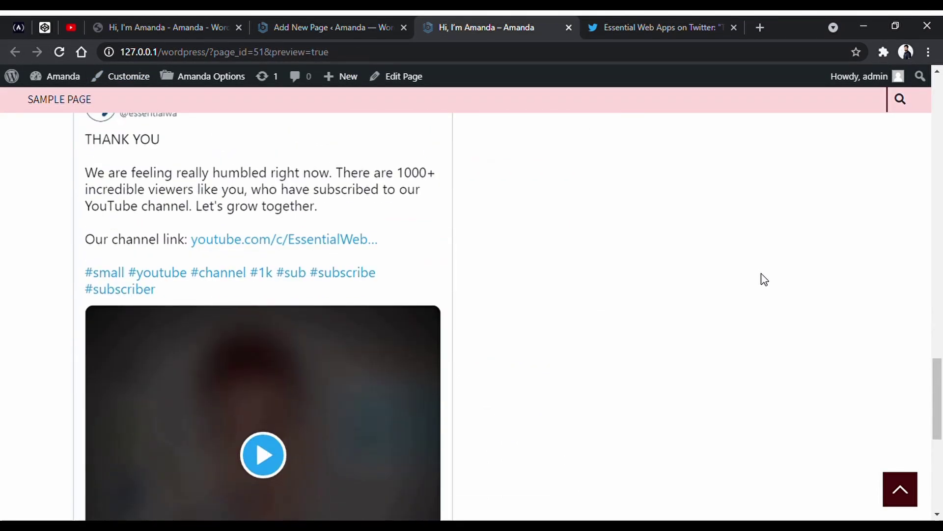
scroll(764, 278, "up", 3)
scroll(763, 278, "down", 6)
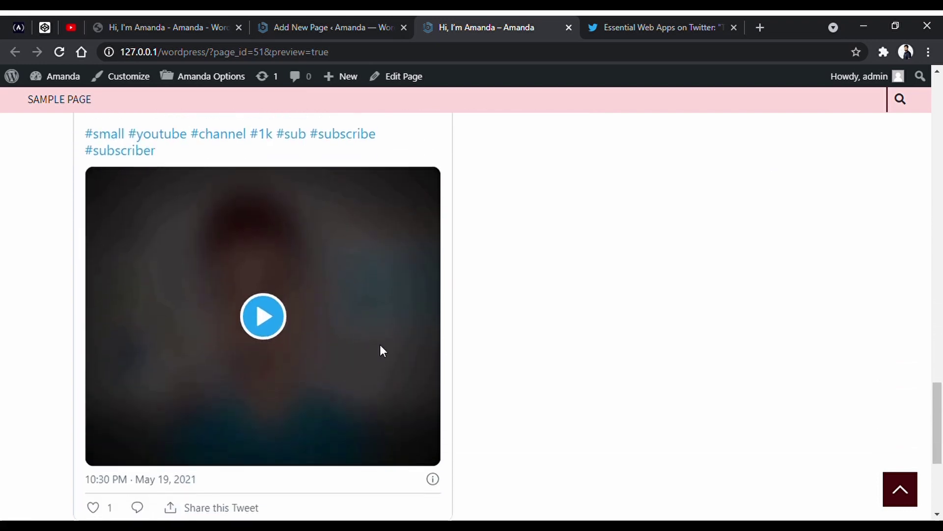
left_click(284, 316)
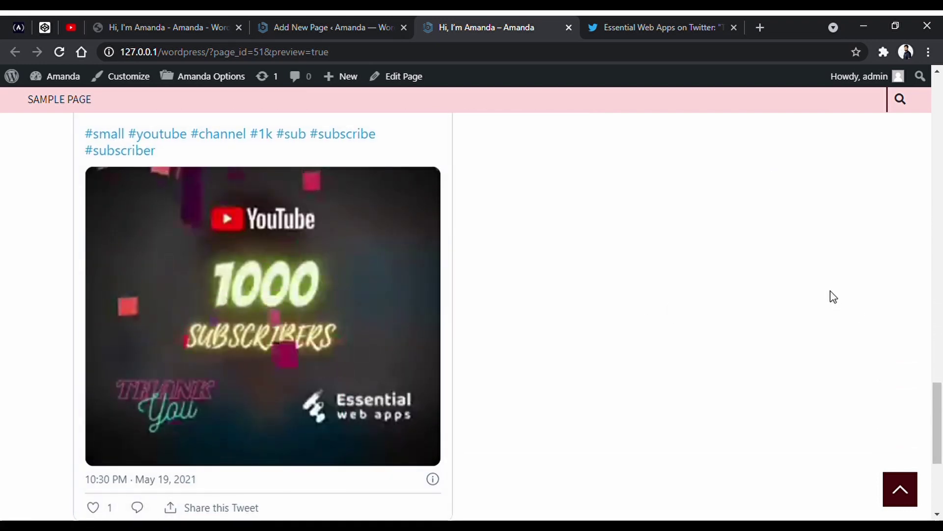
scroll(683, 272, "up", 4)
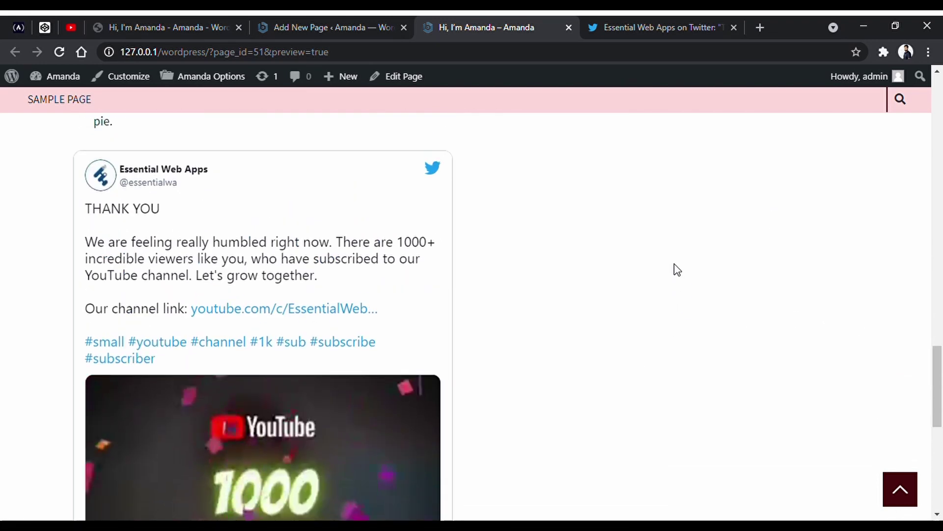
key("ctrl+shift+Tab")
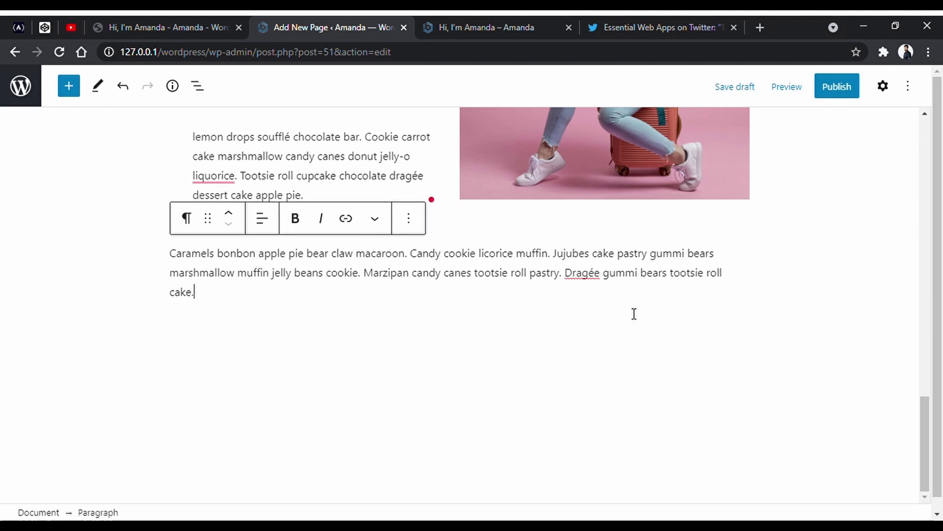
Step: Add a new paragraph after the last filler paragraph and type the signature line
key("Return")
type("signature")
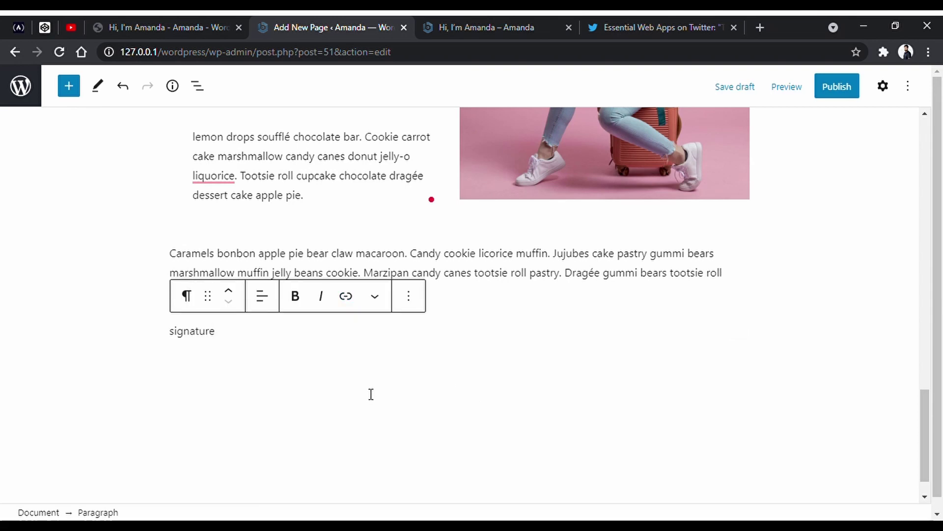
scroll(371, 394, "down", 1)
mouse_move(221, 301)
left_mouse_down()
mouse_move(160, 303)
mouse_move(229, 307)
left_mouse_up()
Step: Give the signature Medium font size and a text colour, then select the author's name
left_click(883, 85)
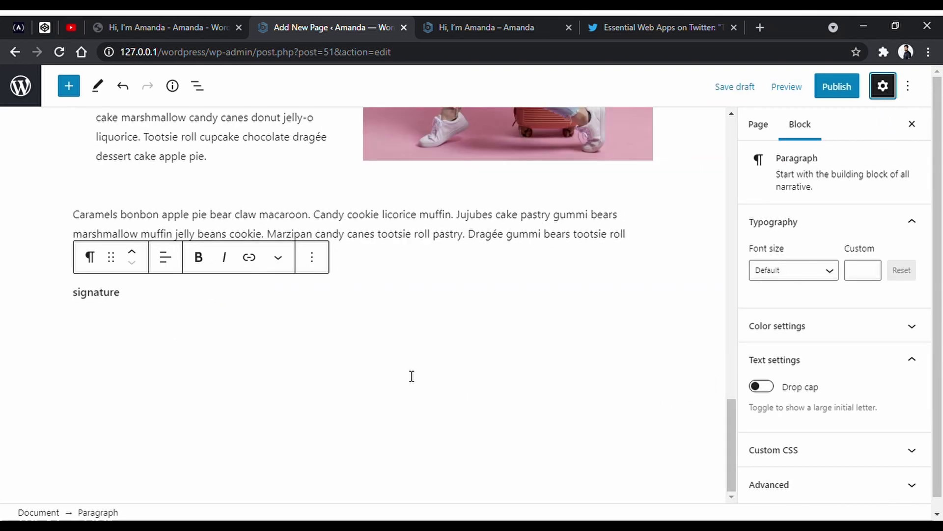
left_click(827, 271)
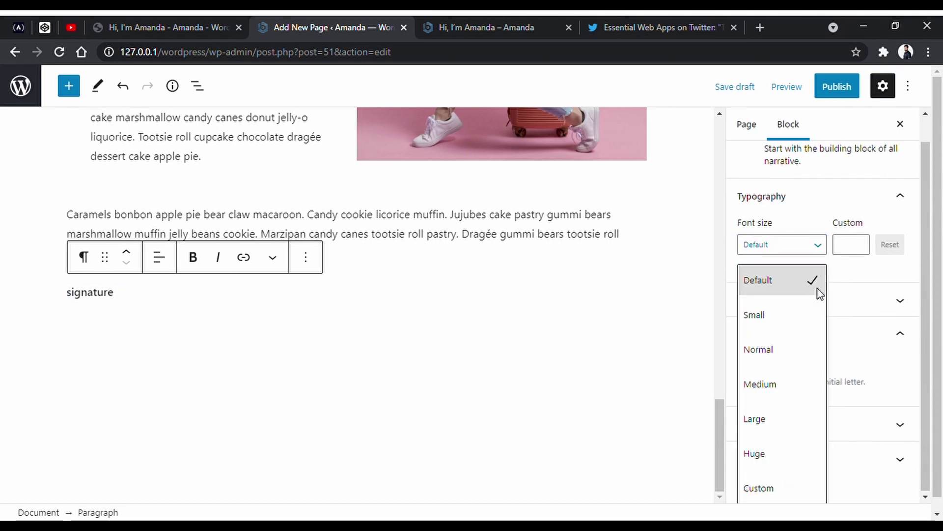
left_click(791, 382)
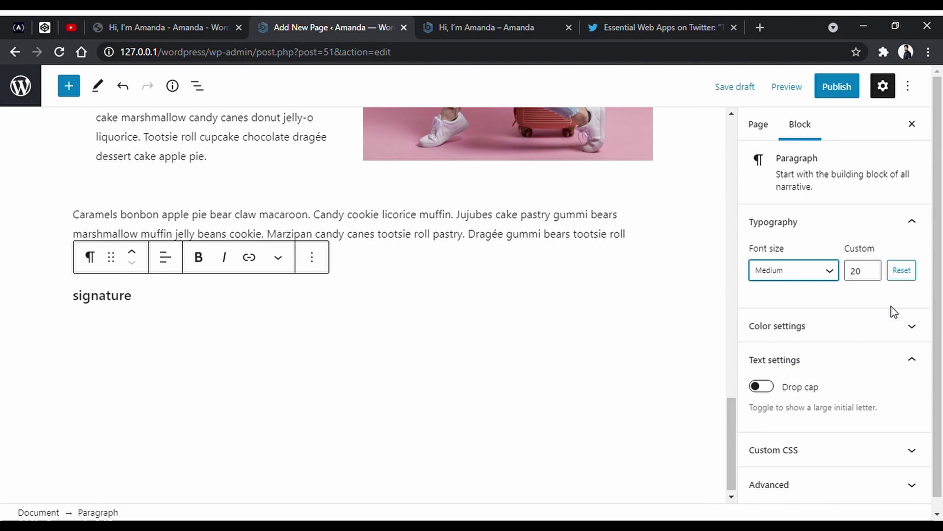
left_click(866, 338)
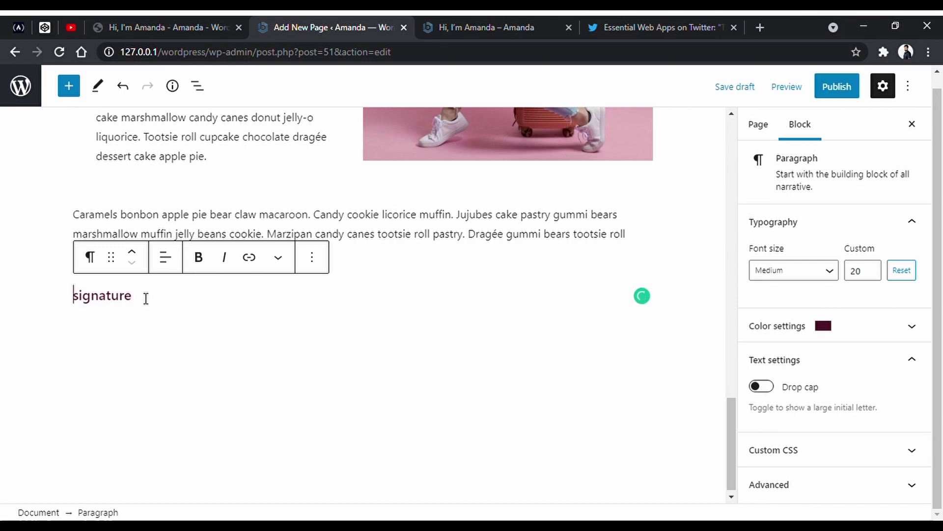
type("--")
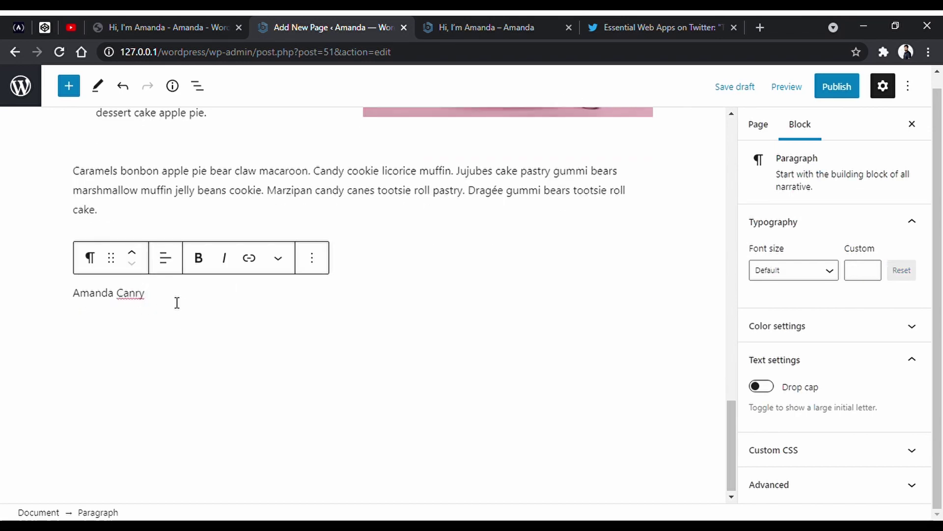
left_click_drag(177, 302, 46, 304)
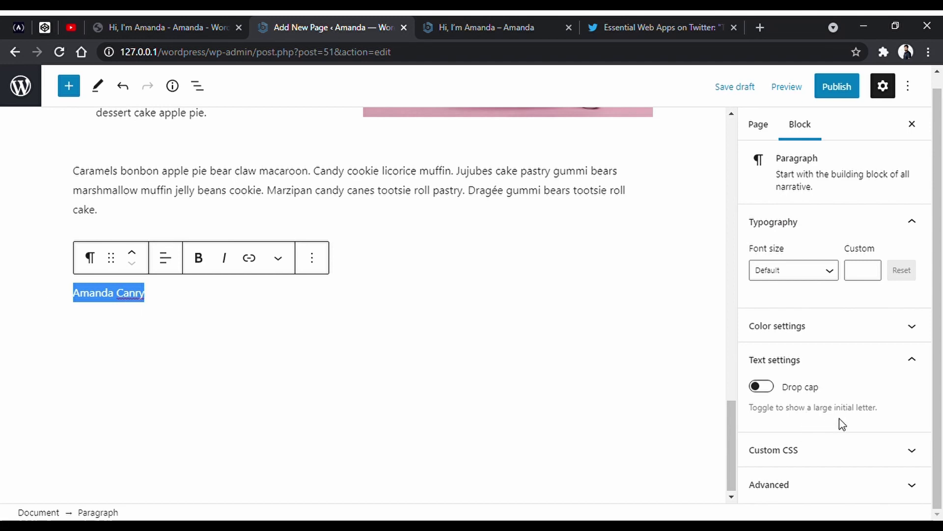
Step: Add 'font-family: sacromento !important;' to the signature paragraph's custom CSS rule
left_click(850, 449)
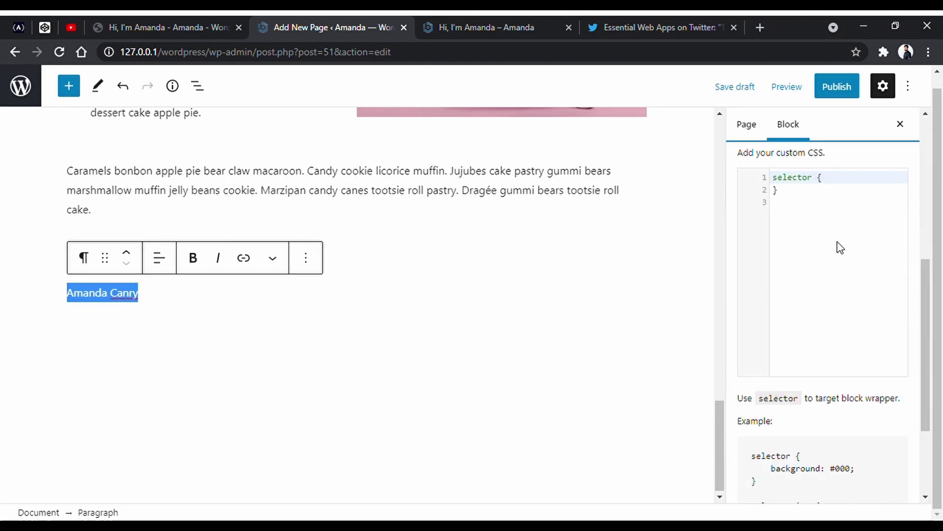
left_click(855, 179)
key("Return")
type("font-family:")
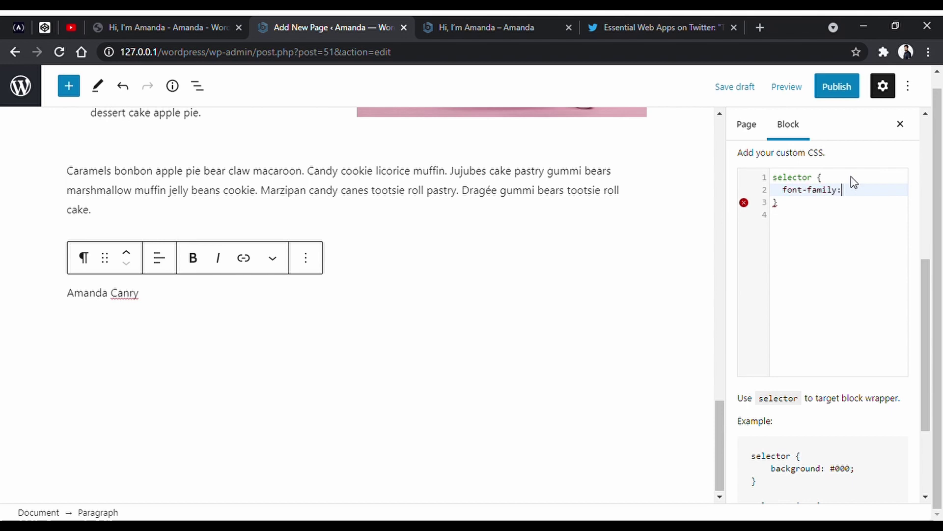
type(" sacromento !important;")
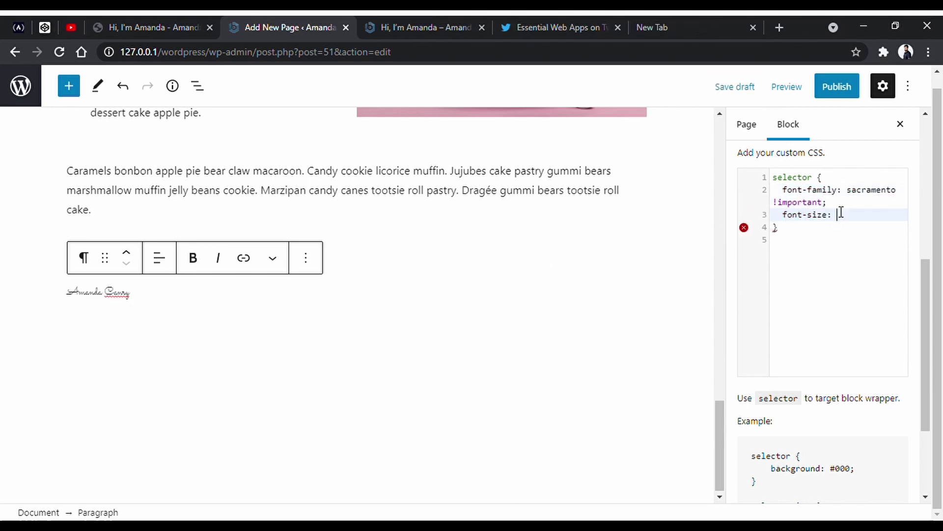
Step: Finish the CSS declaration with !important and add a Custom HTML block found by searching 'html'
type("!important;")
left_click(147, 356)
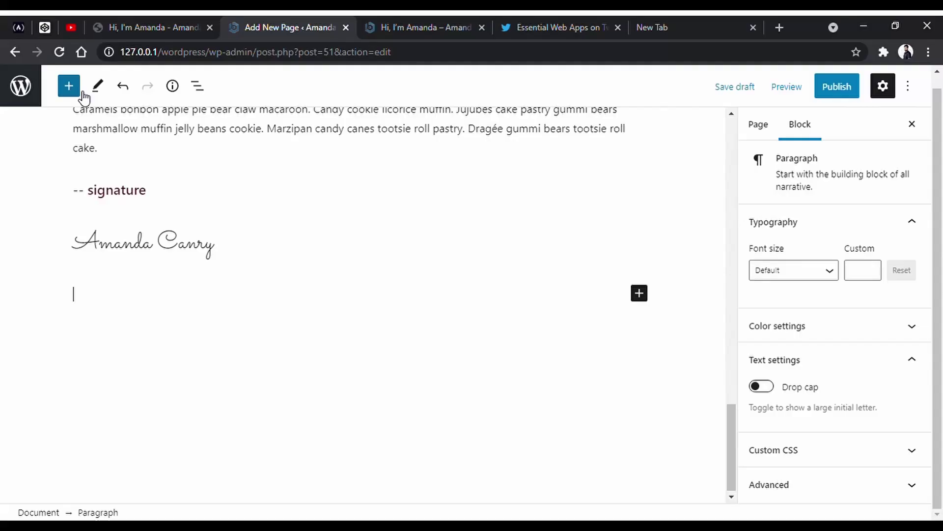
left_click(69, 85)
type("html")
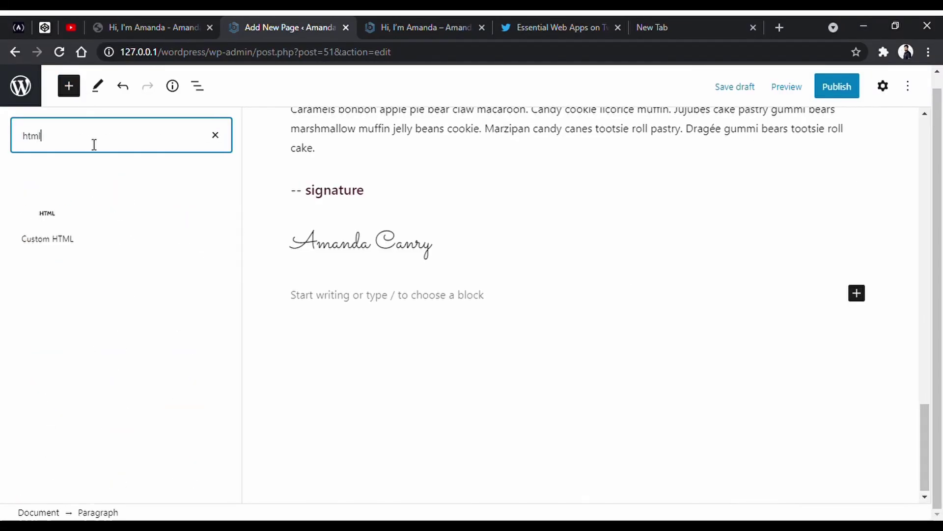
left_click(48, 227)
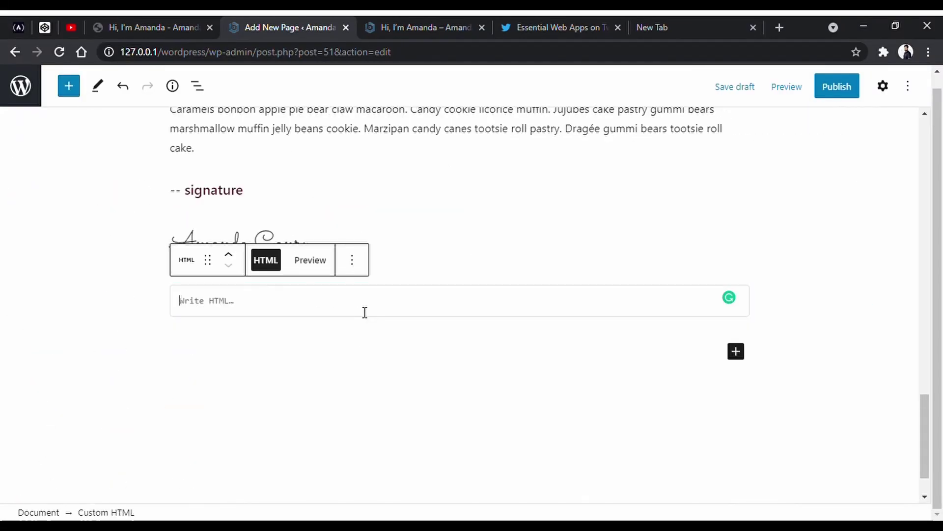
Step: Write a <p> styled 'Color: Blur; Font-Family:Roboto;' in the HTML block and preview the page
type("<p>Essential Web Apps</")
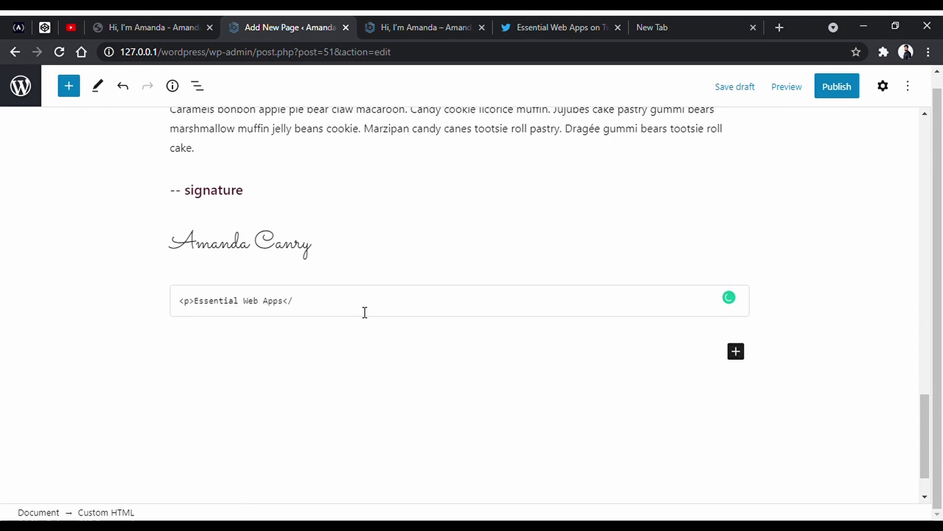
type(" style=\"\"")
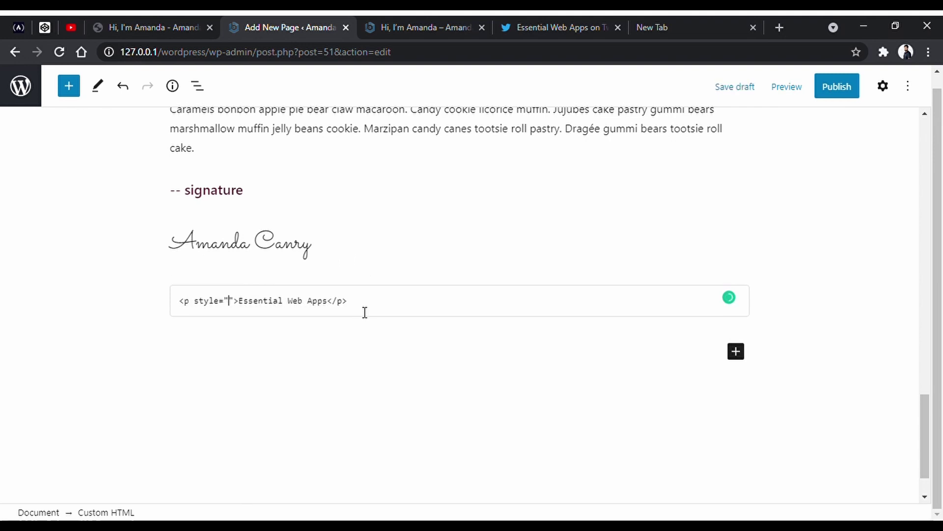
key("Left")
type("Color: Blur; Font-Family:R")
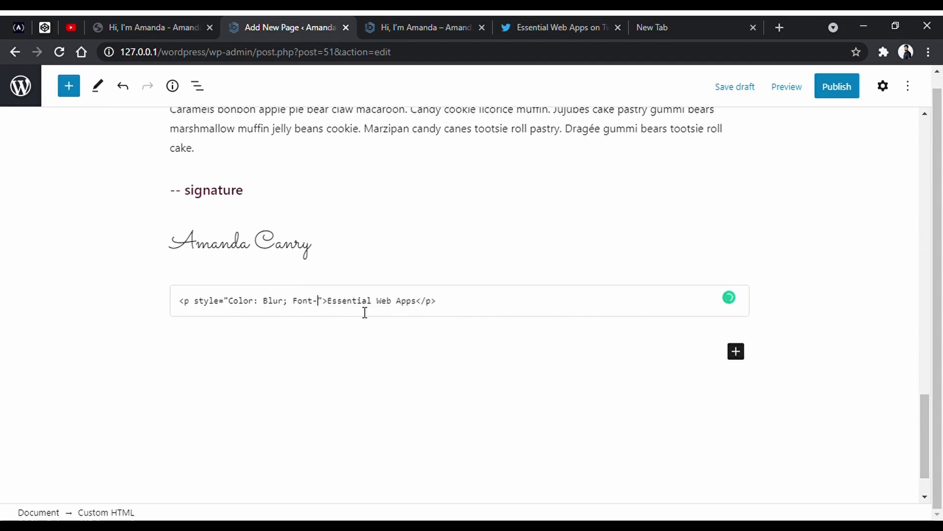
type("oboto;")
left_click(786, 87)
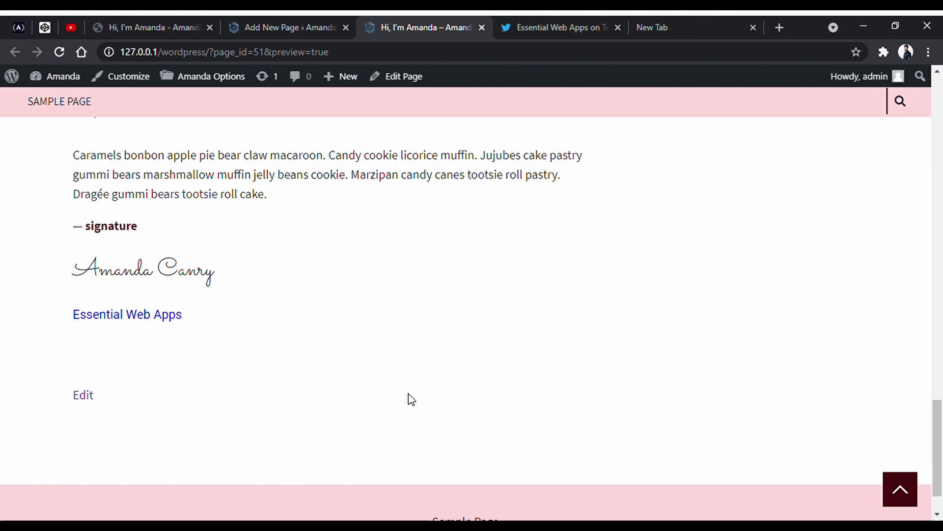
Step: Try the Rounded style on the image, then revert it to Default
key("ctrl+shift+Tab")
scroll(527, 252, "down", 1)
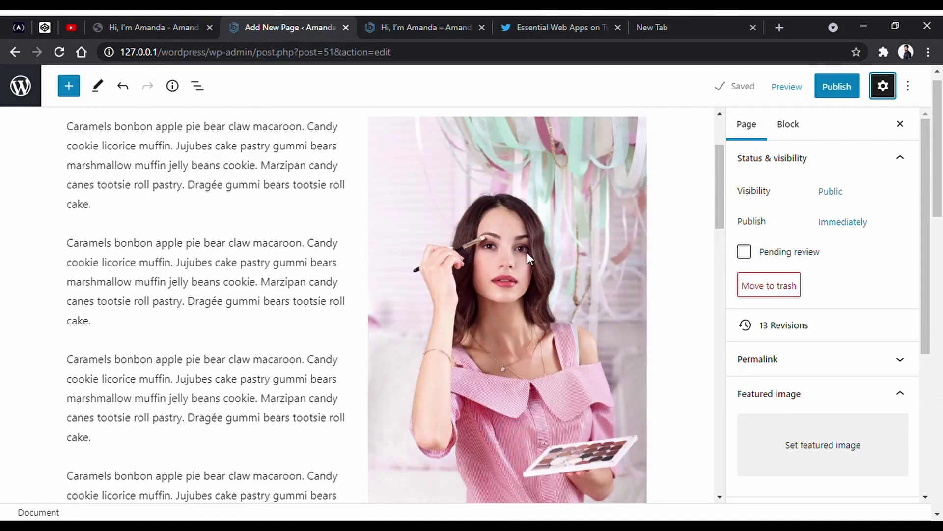
left_click(527, 252)
left_click(848, 291)
left_click(780, 287)
Step: Set the page template to No Sidebar, save the draft, and reload the preview
left_click(747, 126)
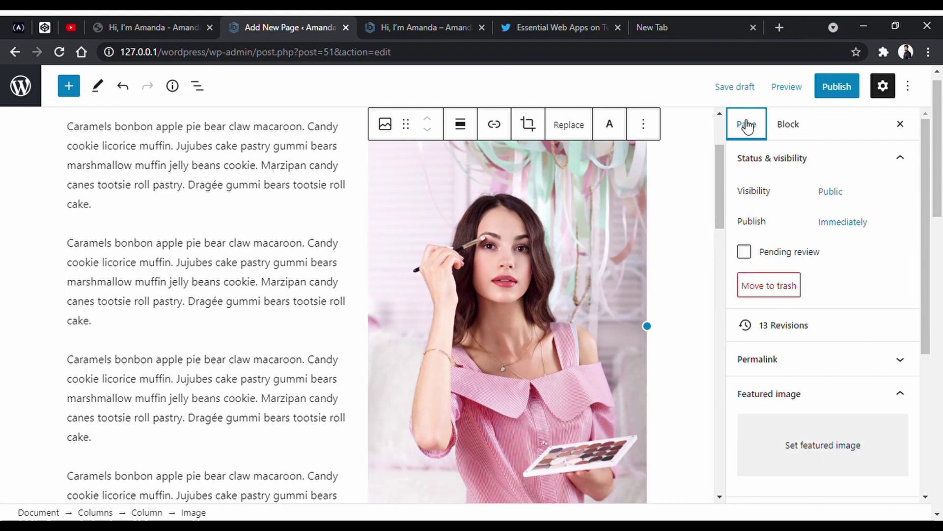
scroll(909, 288, "down", 5)
left_click(877, 465)
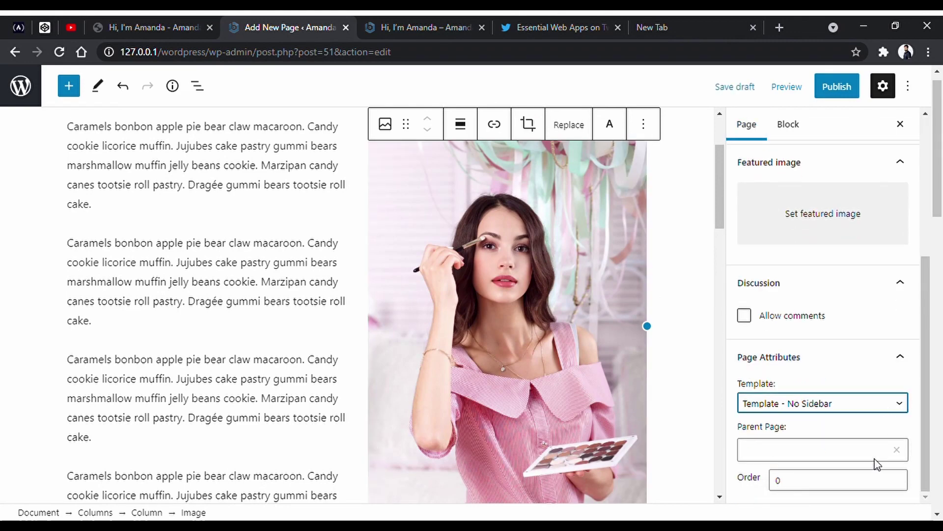
left_click(734, 87)
left_click(426, 27)
left_click(59, 51)
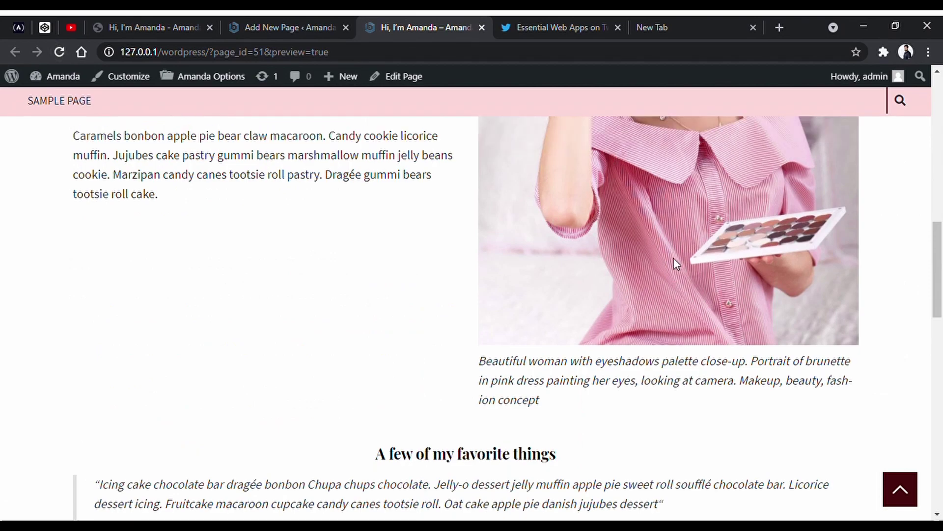
left_click(275, 22)
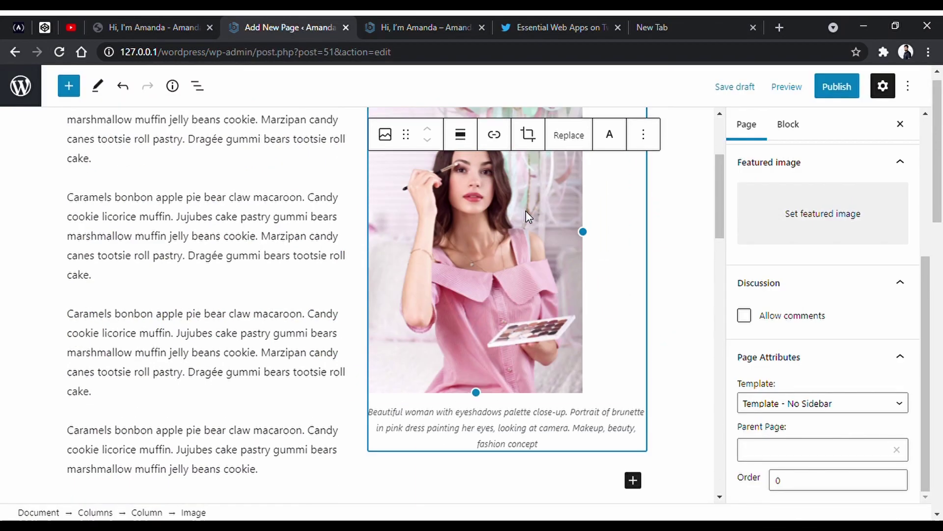
Step: Align the image to the left and preview the page again
left_click(460, 124)
left_click(497, 171)
left_click(786, 86)
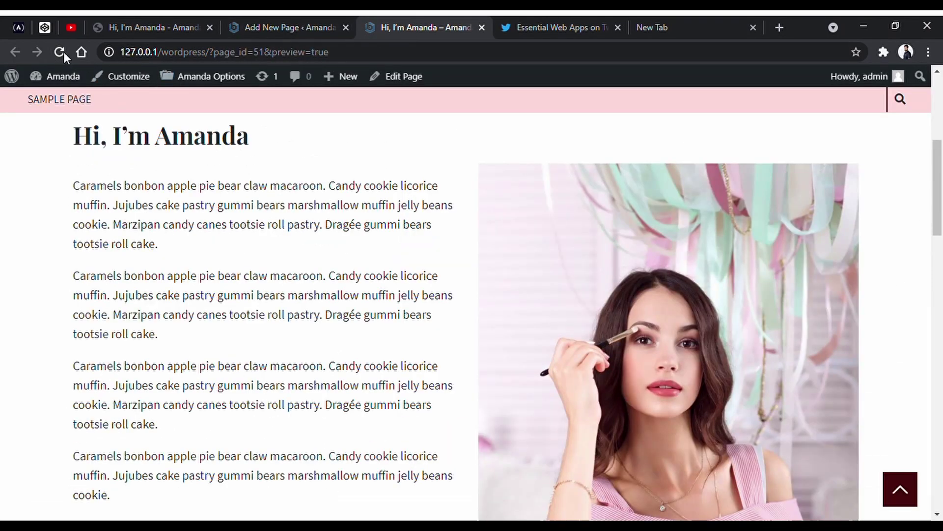
scroll(457, 248, "down", 3)
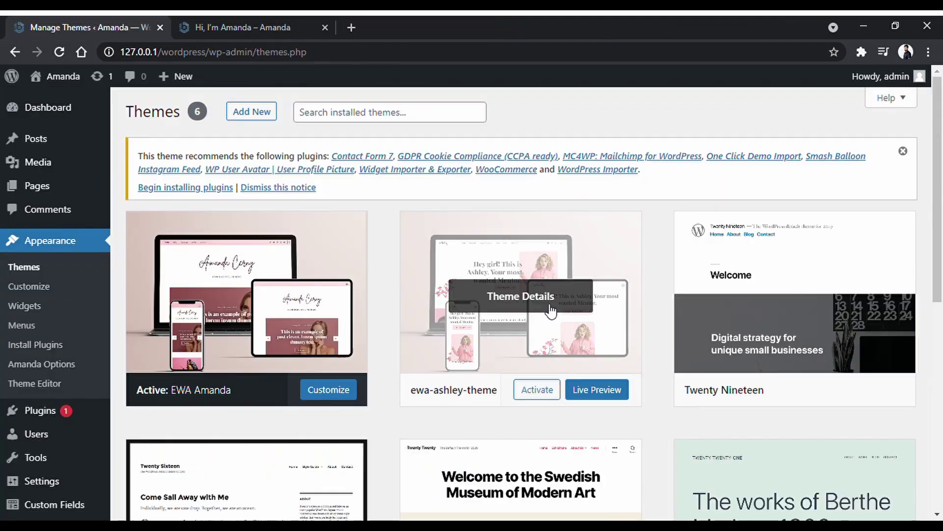
Step: Activate the Twenty Twenty-One theme and reload the Hi, I'm Amanda page in it
scroll(541, 310, "down", 4)
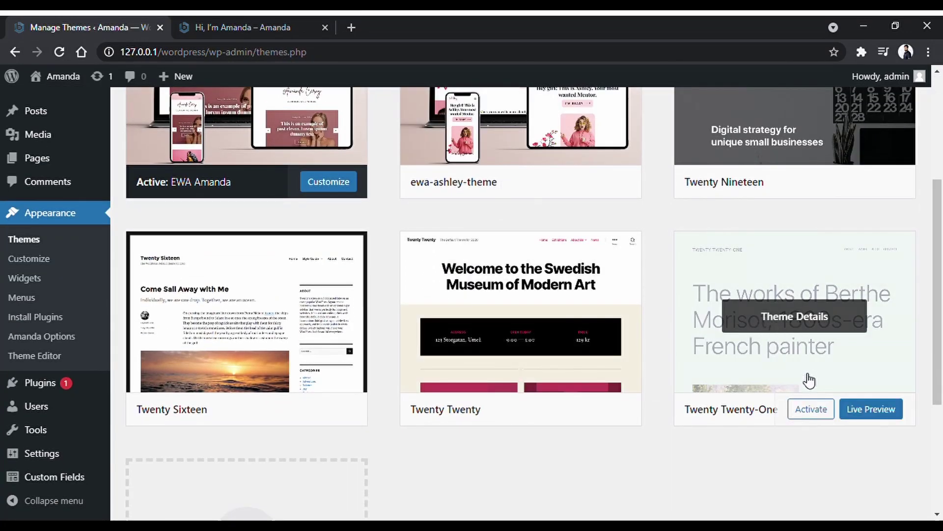
left_click(811, 409)
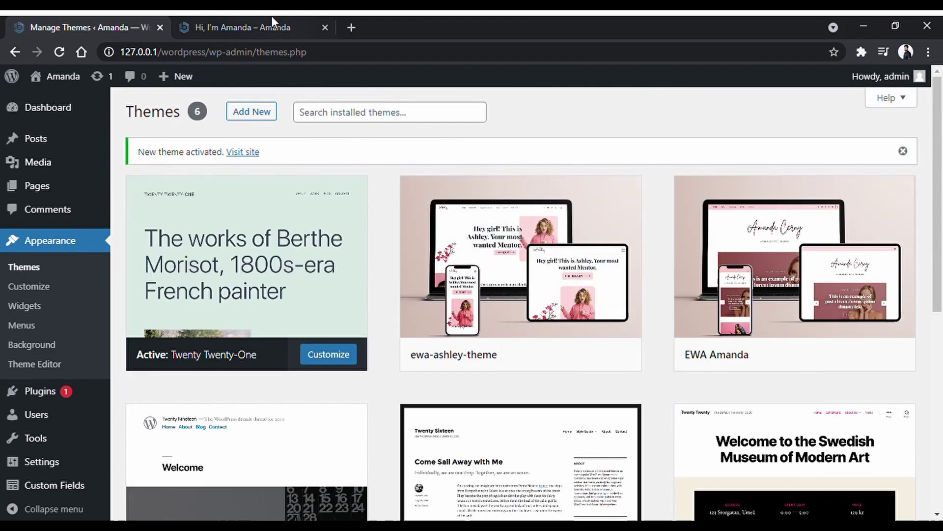
left_click(274, 19)
left_click(59, 52)
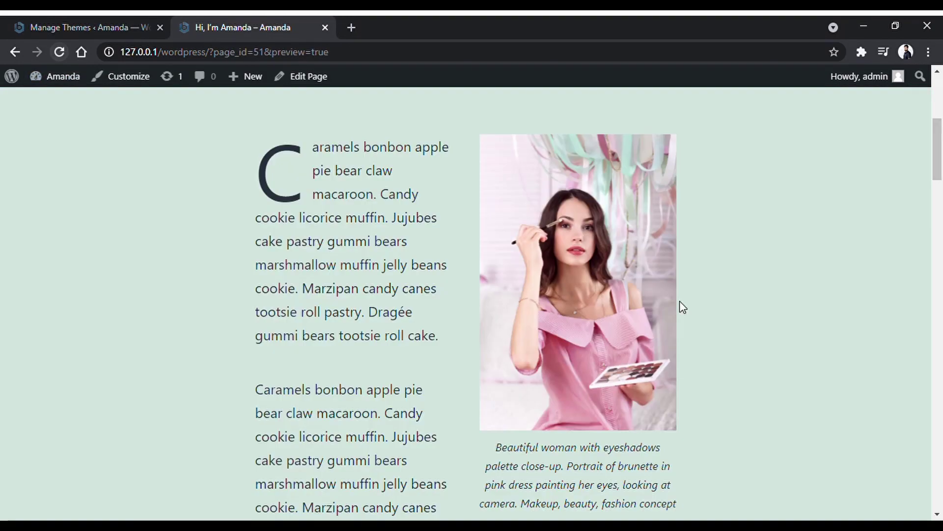
Step: Scroll through the mint-styled page, then open it in the editor
scroll(755, 262, "up", 6)
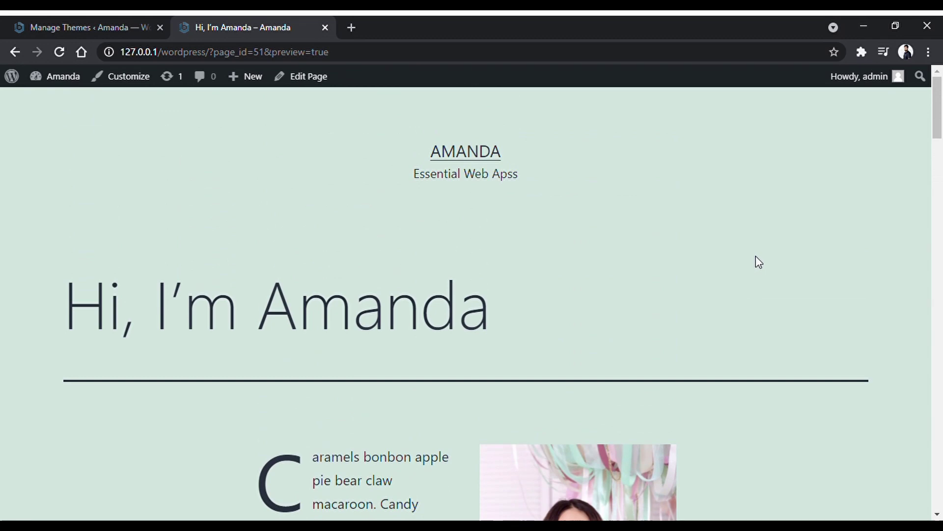
scroll(755, 256, "down", 2)
scroll(756, 264, "down", 20)
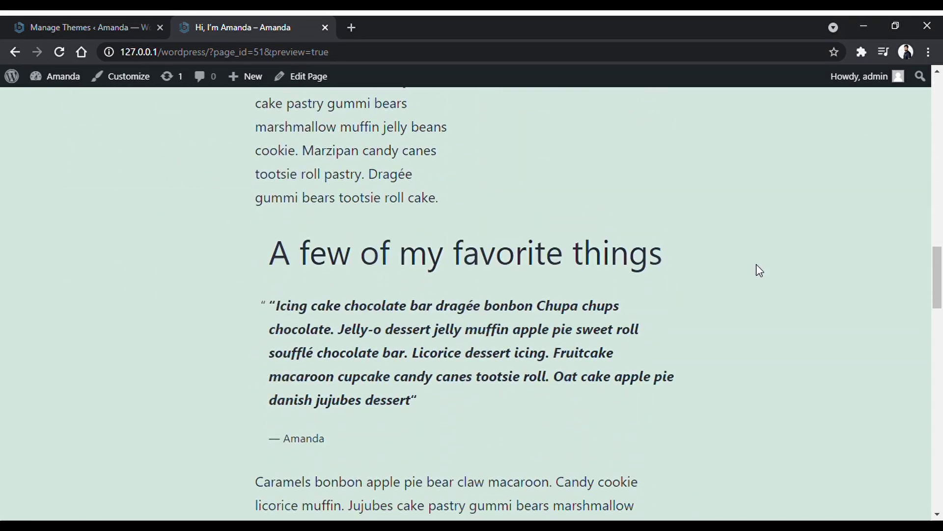
scroll(757, 266, "down", 15)
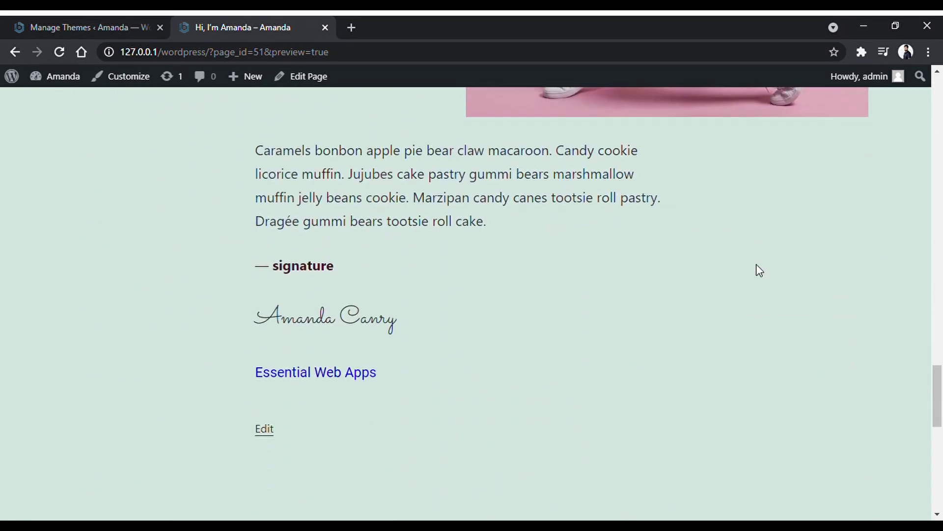
scroll(756, 263, "down", 5)
scroll(756, 263, "up", 5)
left_click(266, 331)
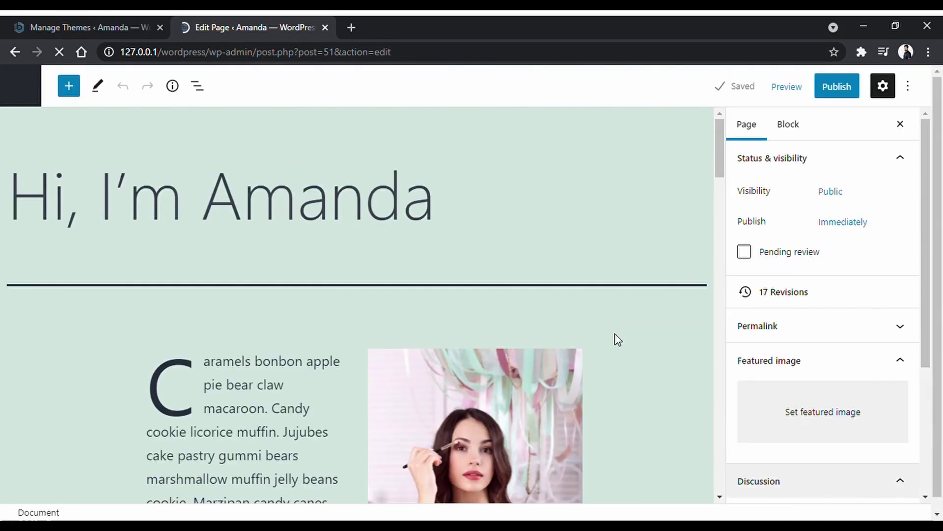
Step: Close the settings sidebar and open the block library, scrolling down toward Widgets
scroll(612, 339, "down", 8)
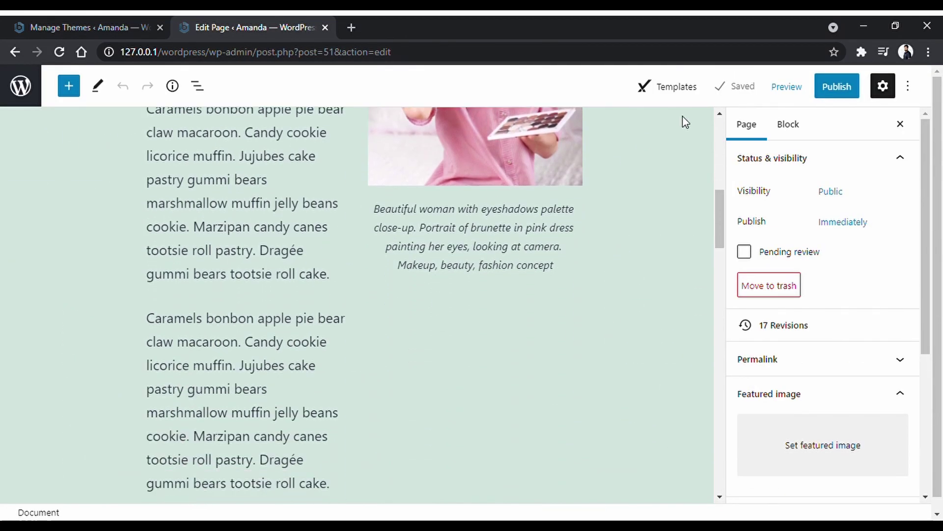
left_click(885, 97)
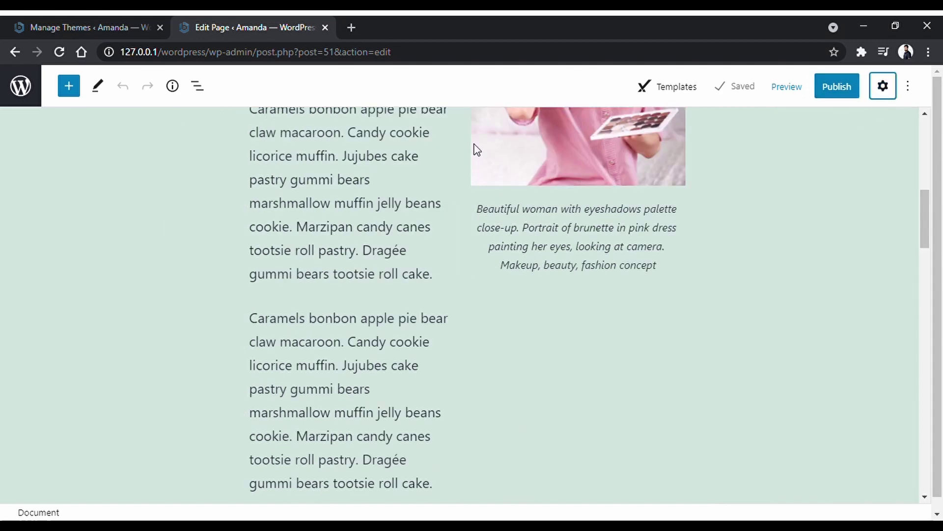
left_click(69, 89)
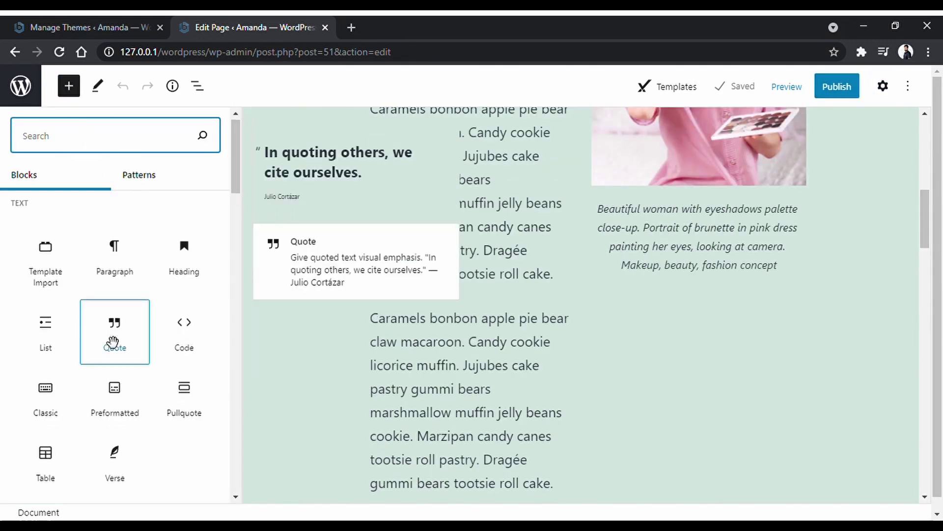
scroll(113, 344, "down", 15)
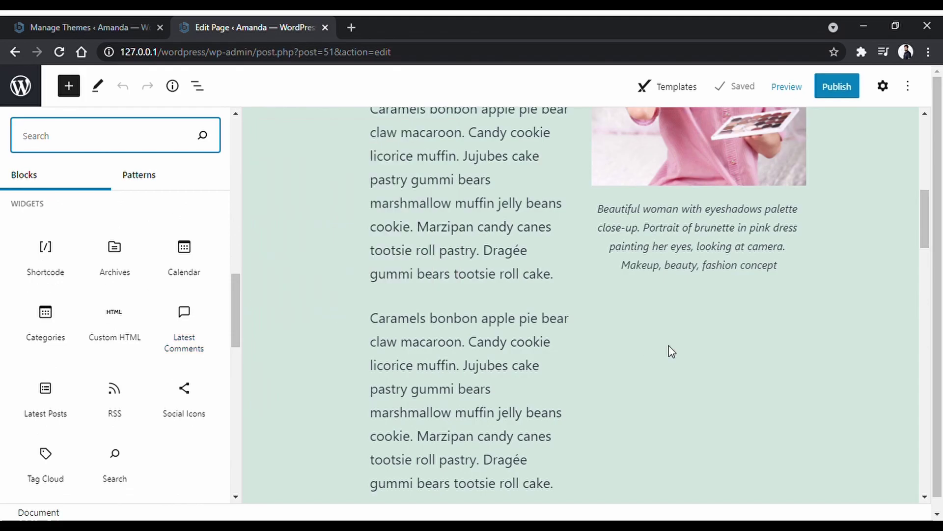